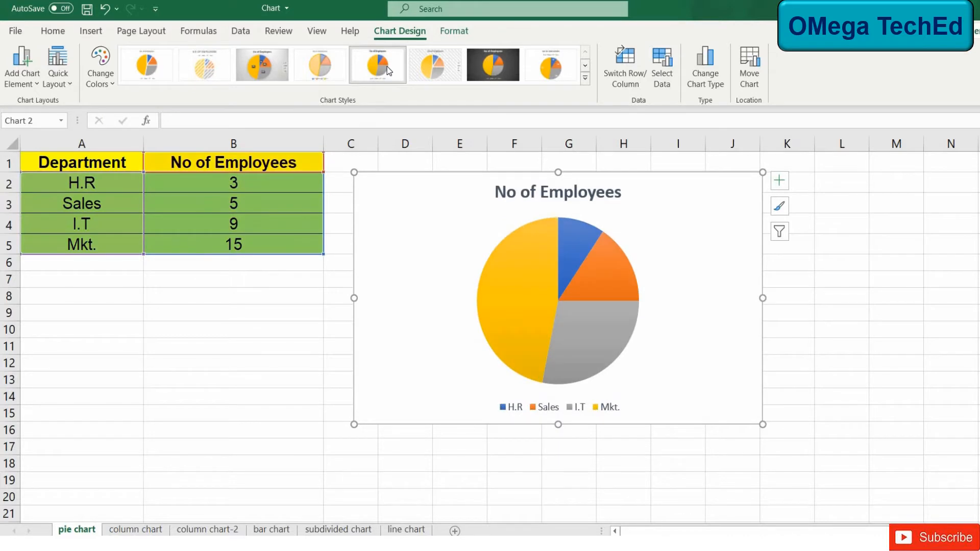
# Add data labels to the No of Employees pie chart.
pyautogui.click(780, 184)
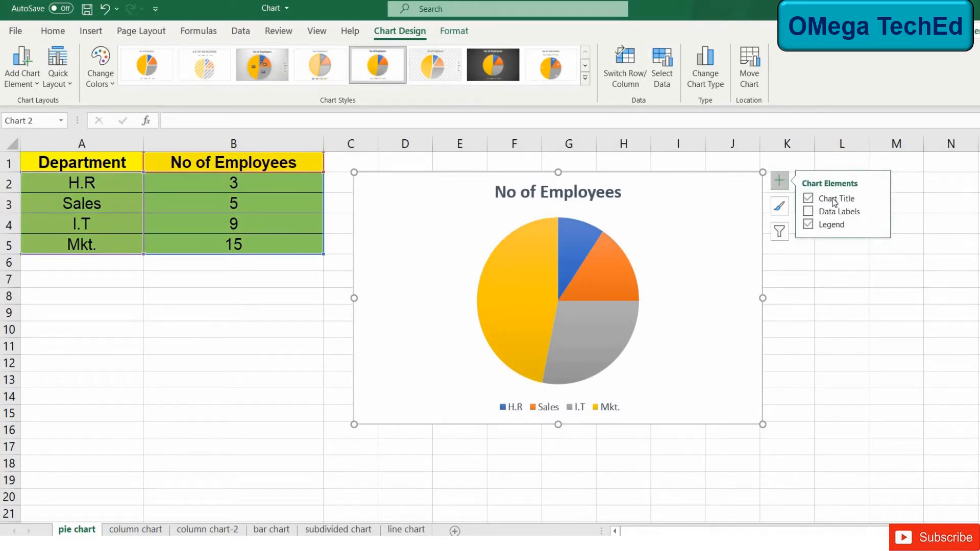
pyautogui.click(807, 212)
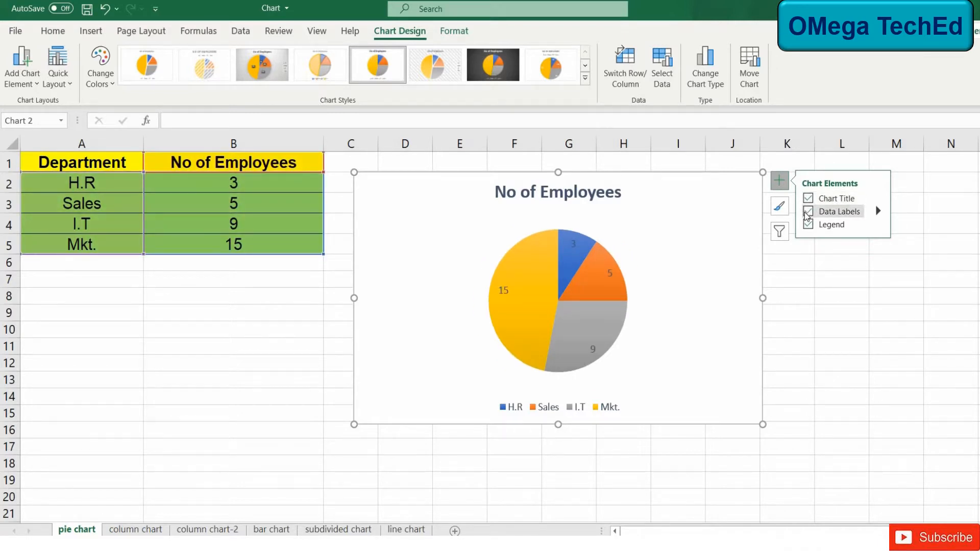
# Examine the available pie chart styles and the series and category filters for the chart.
pyautogui.click(780, 206)
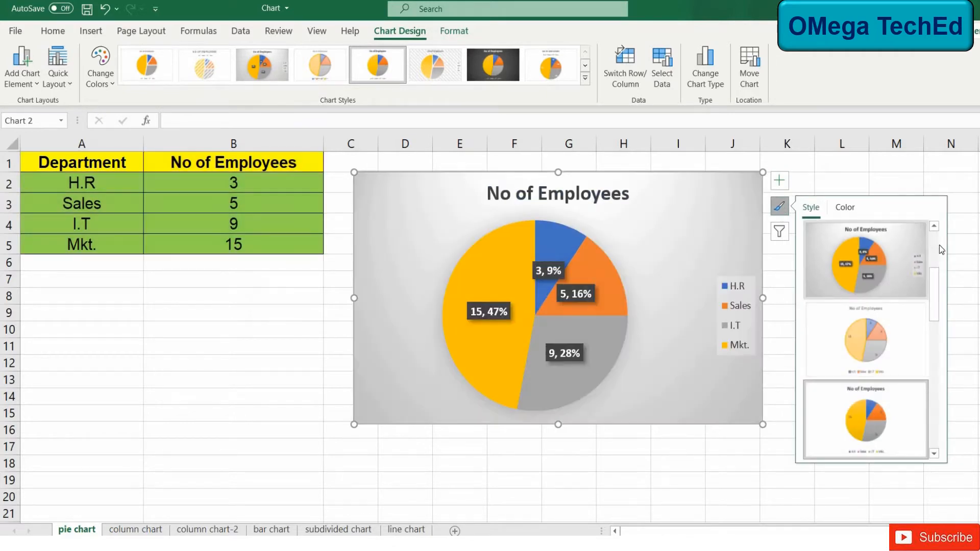
pyautogui.moveTo(936, 281); pyautogui.dragTo(948, 218)
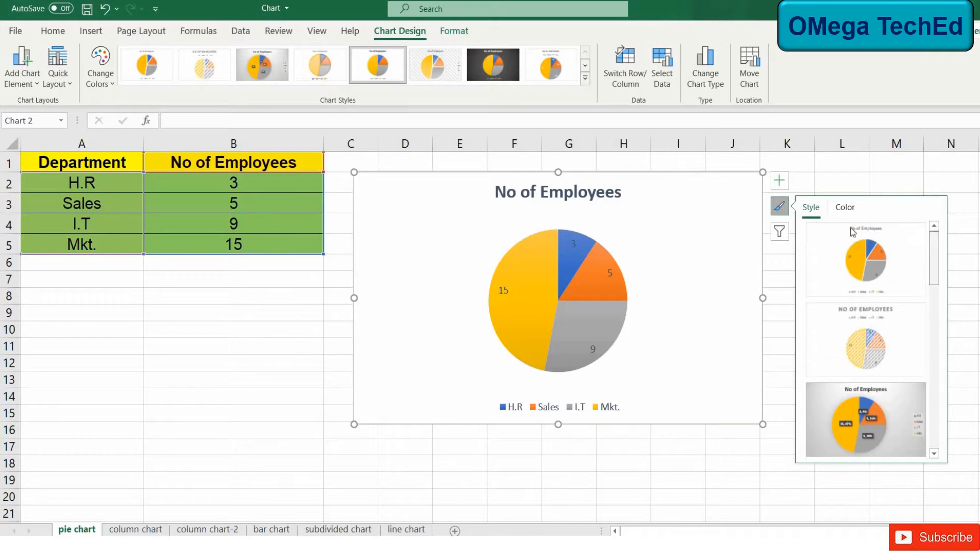
pyautogui.click(778, 234)
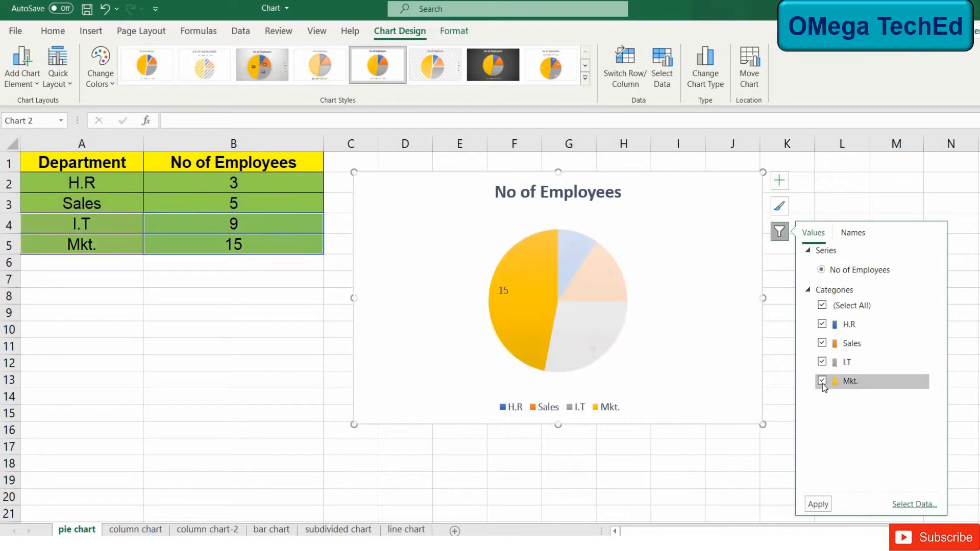
pyautogui.click(661, 330)
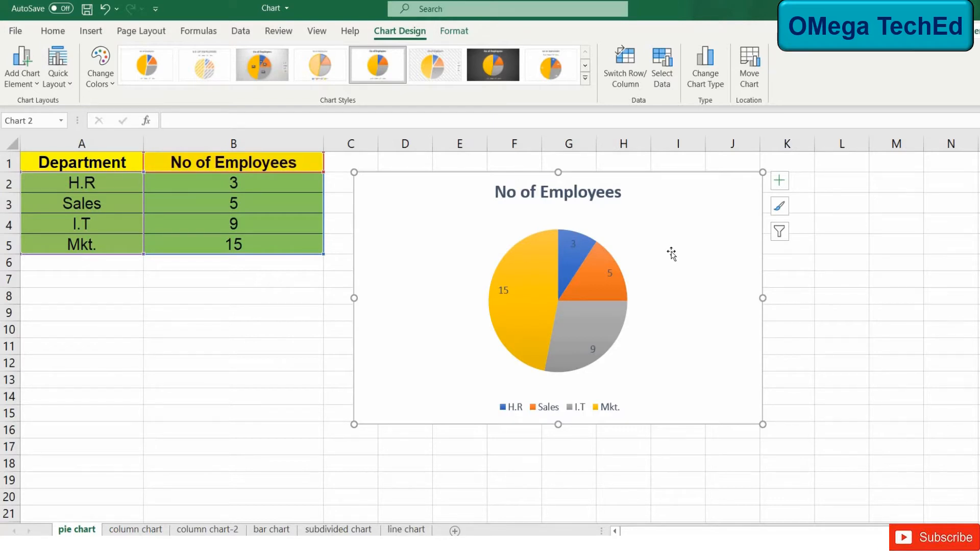
# Change the chart type from a flat pie to 3-D Pie.
pyautogui.click(709, 63)
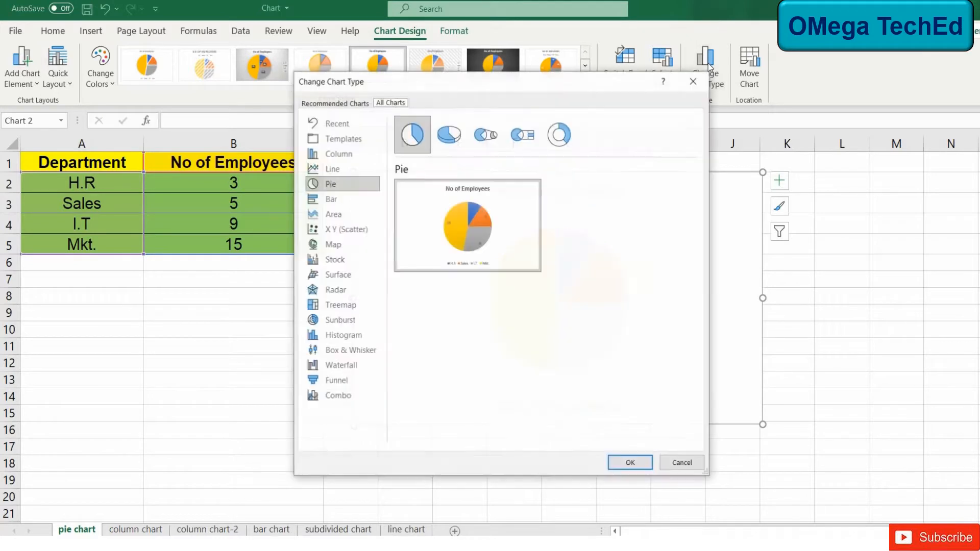
pyautogui.click(451, 140)
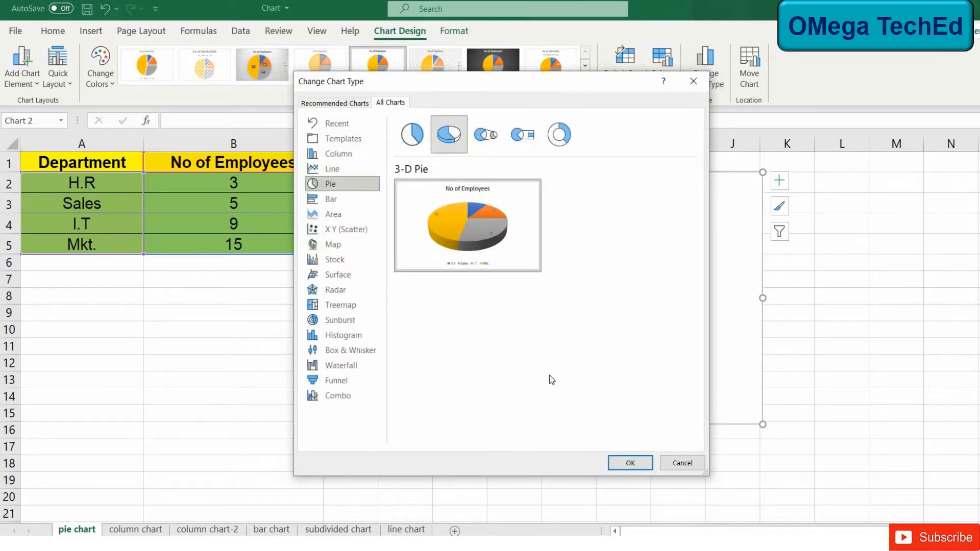
pyautogui.click(630, 464)
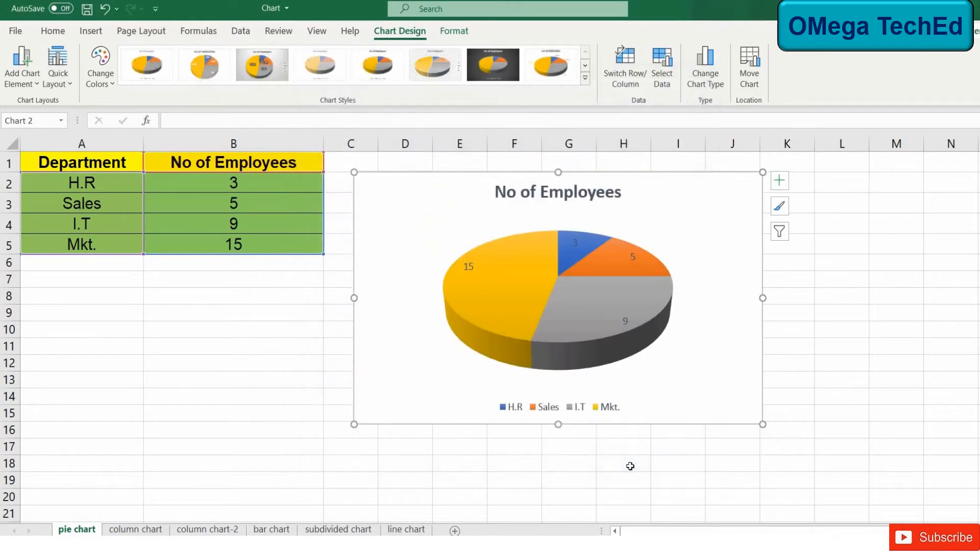
# Rotate the 3-D pie chart to an X Rotation of 110° and a Y Rotation of 50°, and close the formatting settings.
pyautogui.rightClick(728, 207)
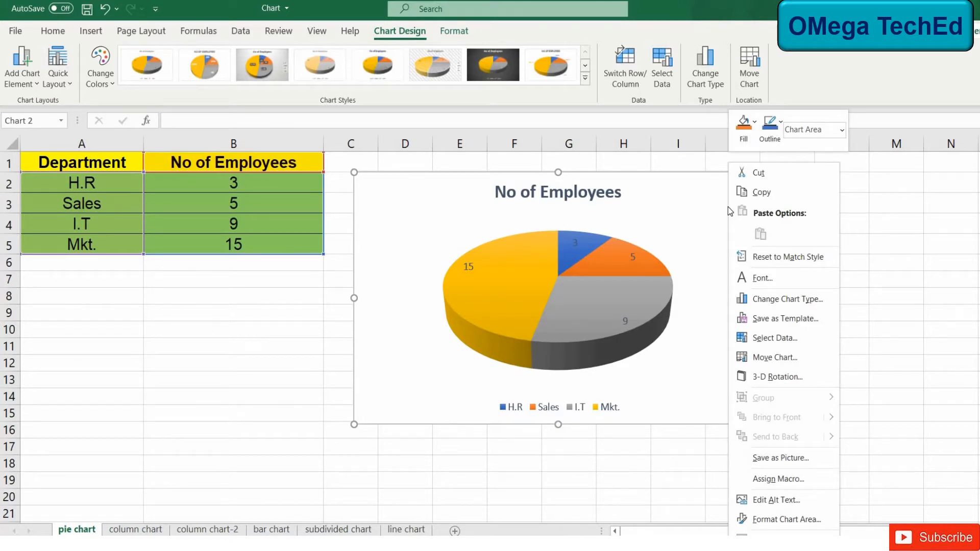
pyautogui.click(766, 378)
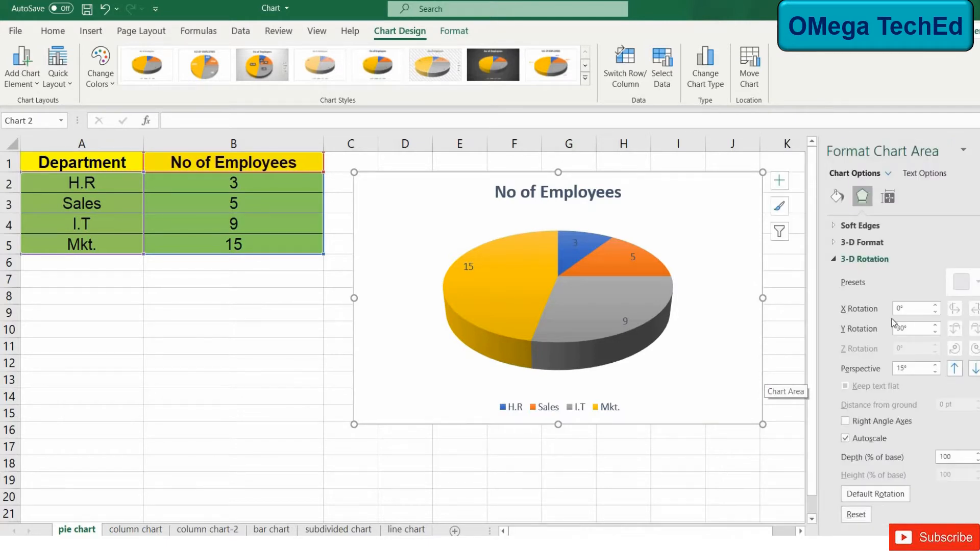
pyautogui.click(936, 306)
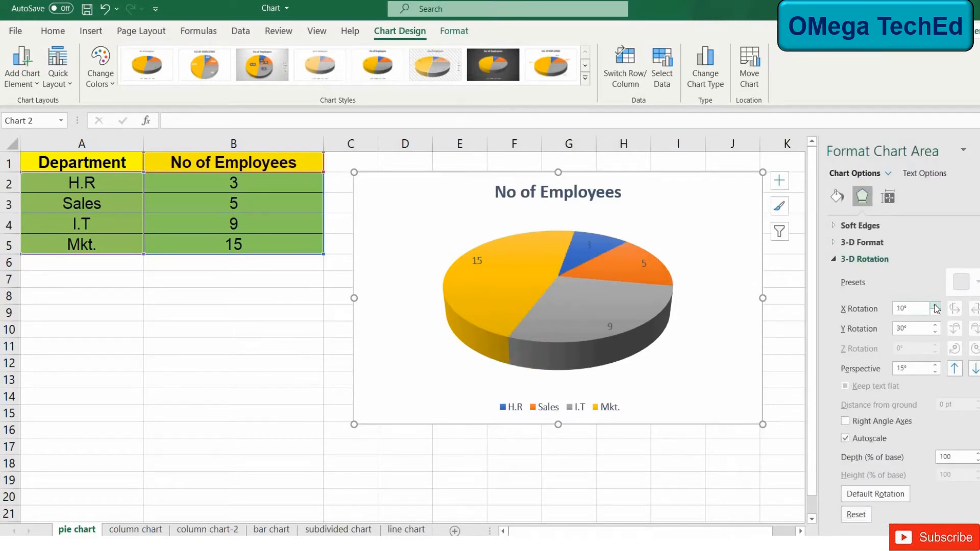
pyautogui.click(936, 305)
pyautogui.click(936, 305)
pyautogui.click(936, 305)
pyautogui.click(936, 306)
pyautogui.click(935, 306)
pyautogui.click(936, 306)
pyautogui.click(936, 306)
pyautogui.click(936, 305)
pyautogui.click(935, 306)
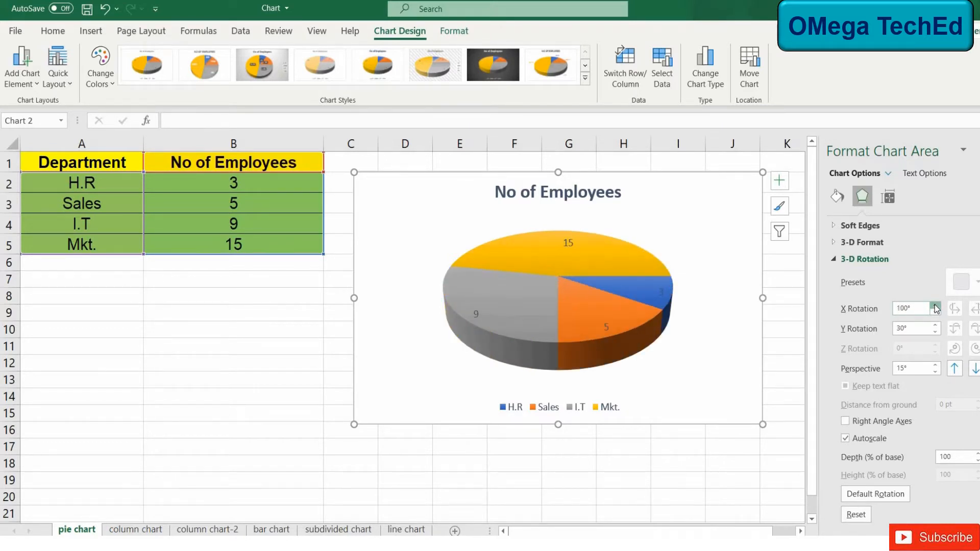
pyautogui.click(936, 306)
pyautogui.click(936, 326)
pyautogui.click(936, 326)
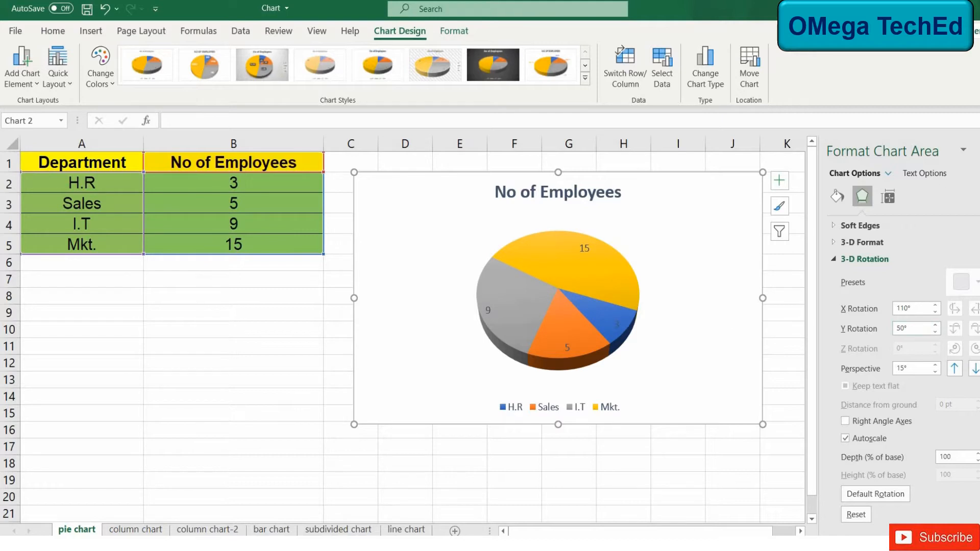
pyautogui.click(843, 170)
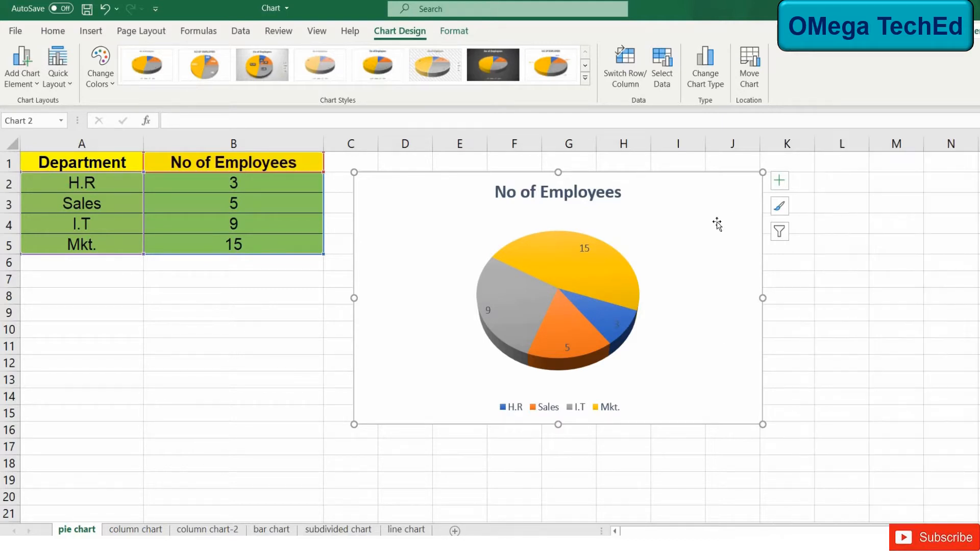
# Move the chart so it starts in column D and apply the eighth chart style.
pyautogui.moveTo(712, 223); pyautogui.dragTo(745, 222)
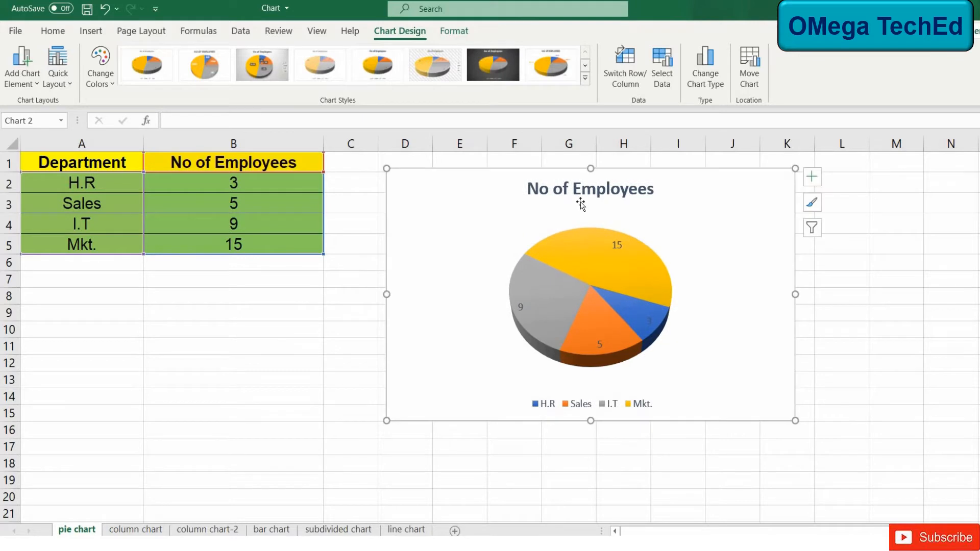
pyautogui.click(555, 75)
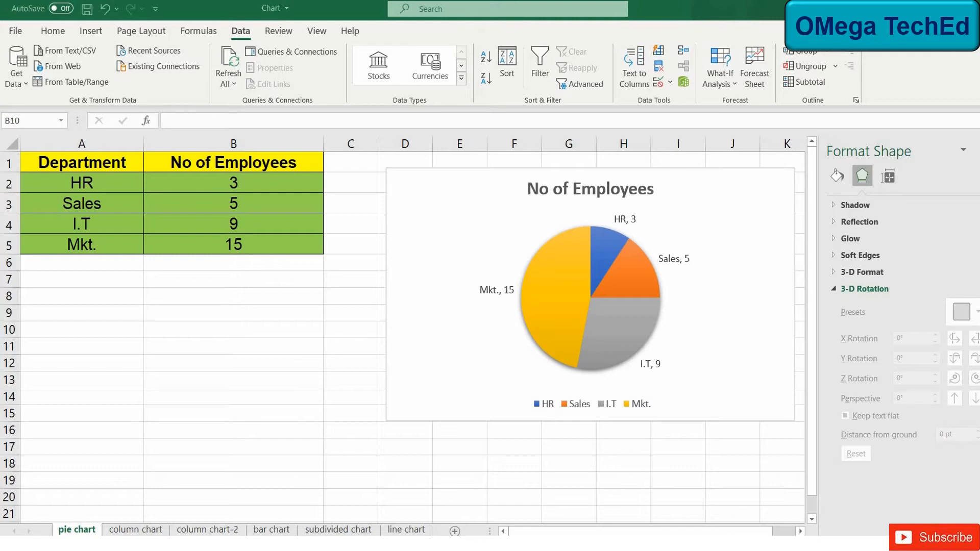
# Change the No of Employees pie chart to the Doughnut chart type.
pyautogui.click(737, 281)
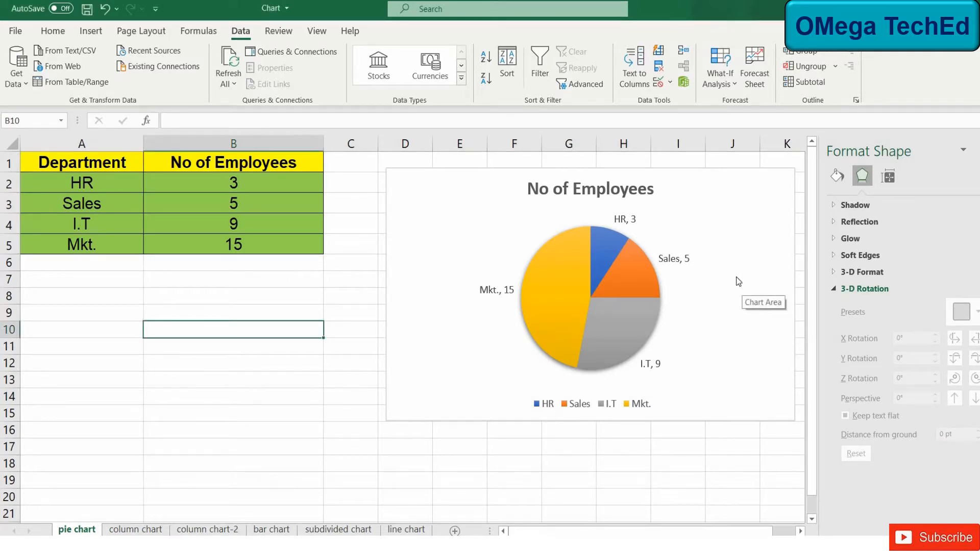
pyautogui.rightClick(737, 281)
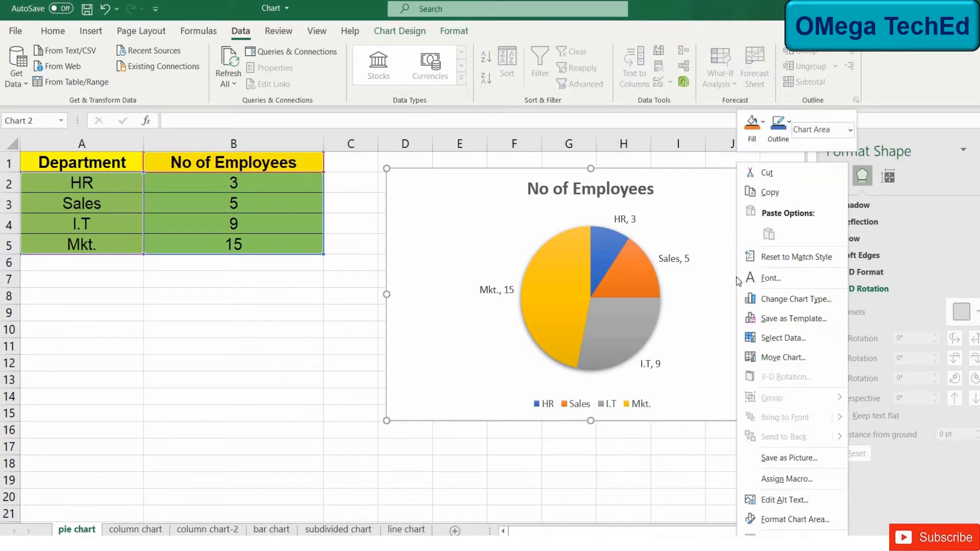
pyautogui.click(752, 300)
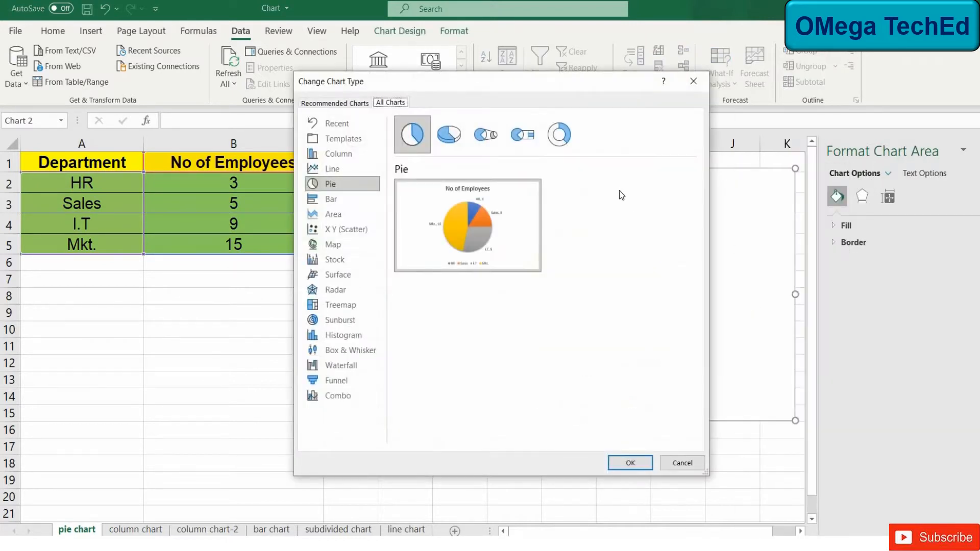
pyautogui.click(560, 136)
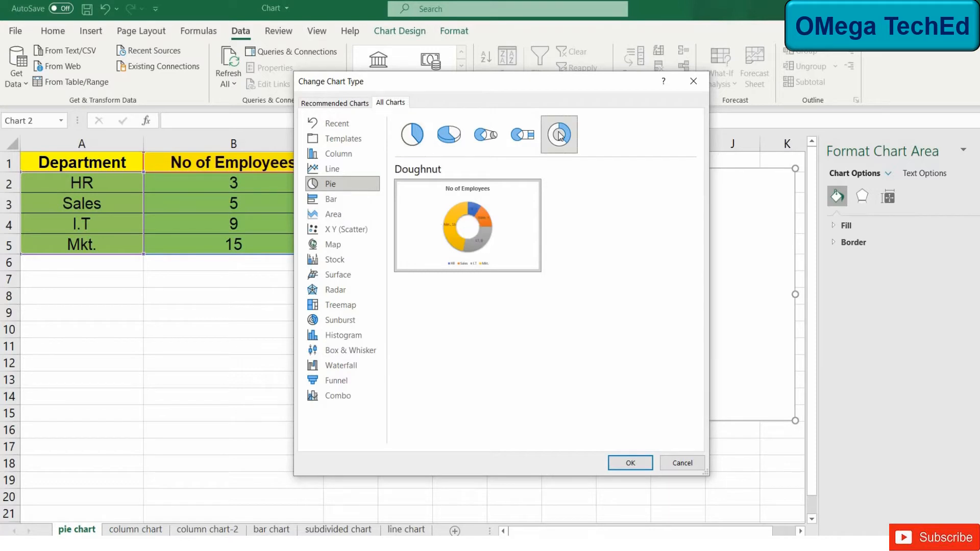
pyautogui.click(629, 464)
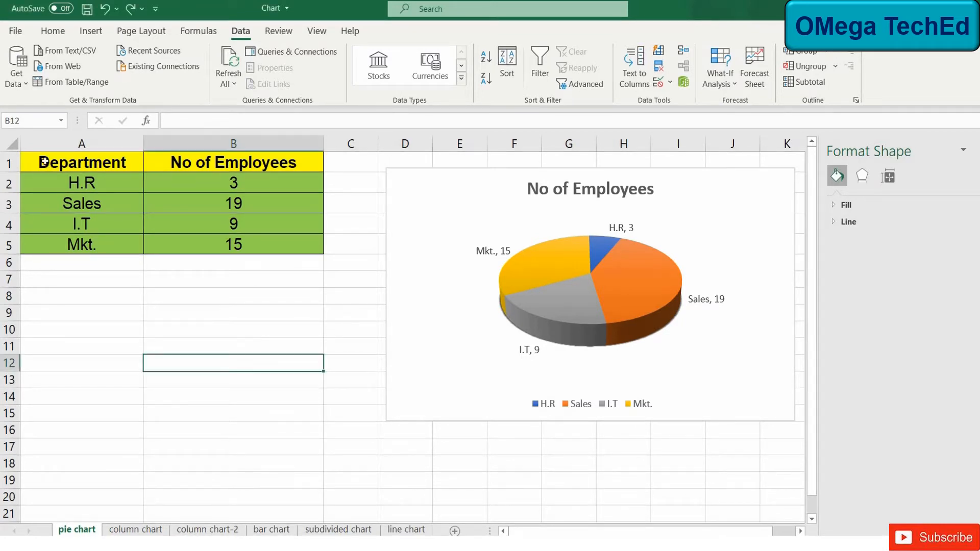
# Sort the department table A1:B5 by No of Employees from largest to smallest.
pyautogui.moveTo(125, 162)
pyautogui.mouseDown()
pyautogui.moveTo(193, 223)
pyautogui.moveTo(201, 250)
pyautogui.mouseUp()
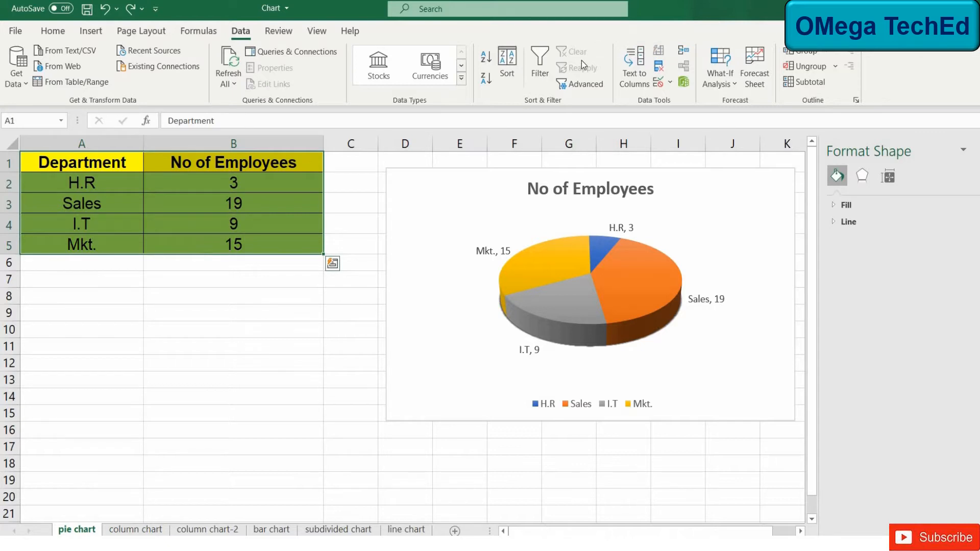
pyautogui.click(508, 62)
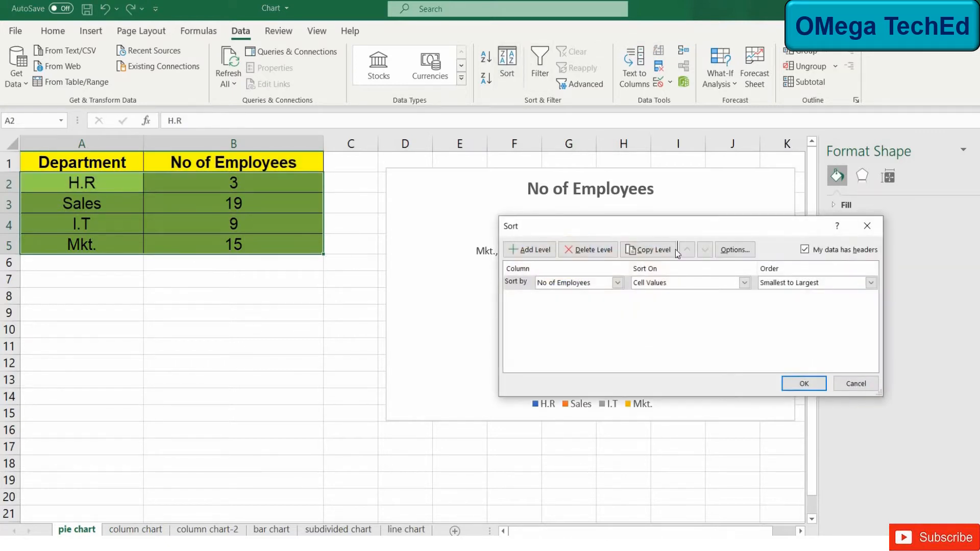
pyautogui.click(871, 283)
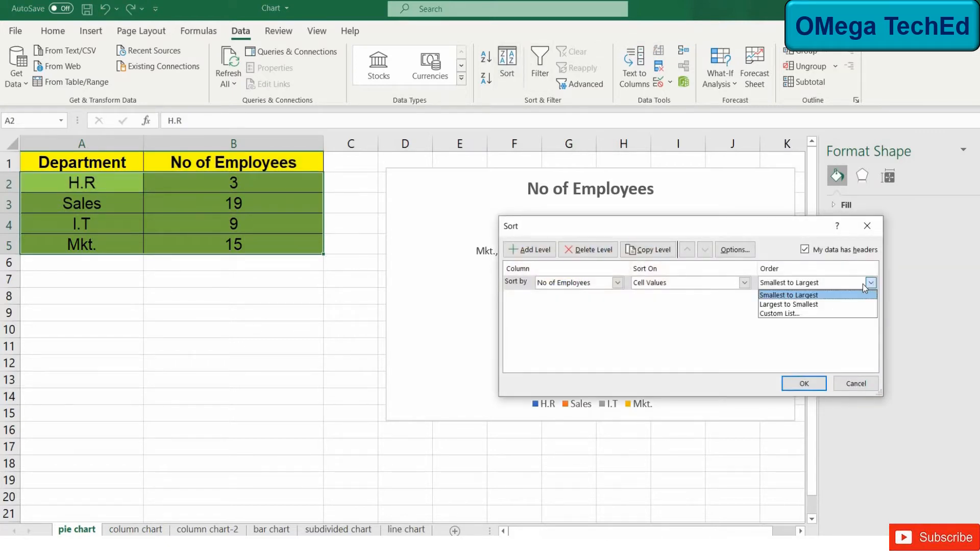
pyautogui.click(809, 305)
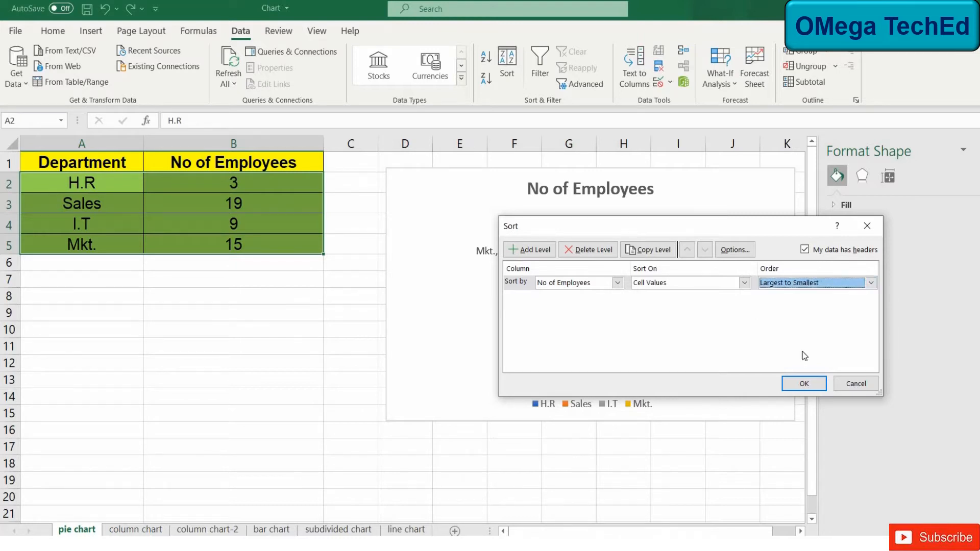
pyautogui.click(803, 384)
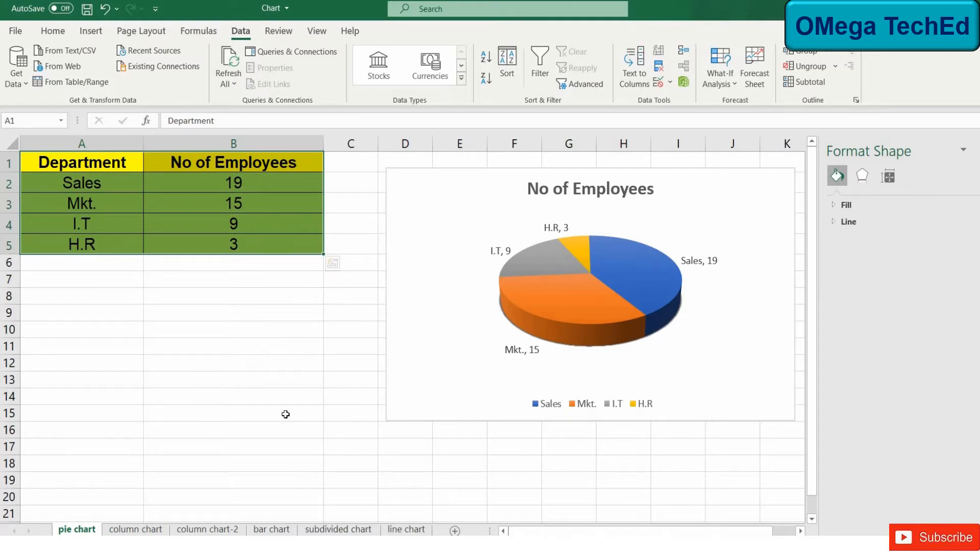
pyautogui.click(286, 414)
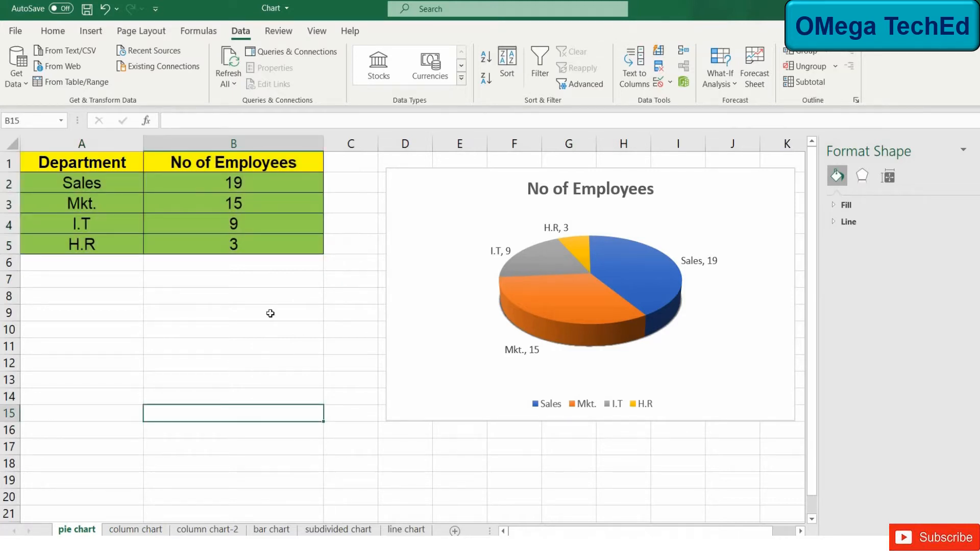
# Set the number of employees to 18 for Mkt. and 7 for H.R in the table.
pyautogui.click(241, 203)
pyautogui.doubleClick(240, 203)
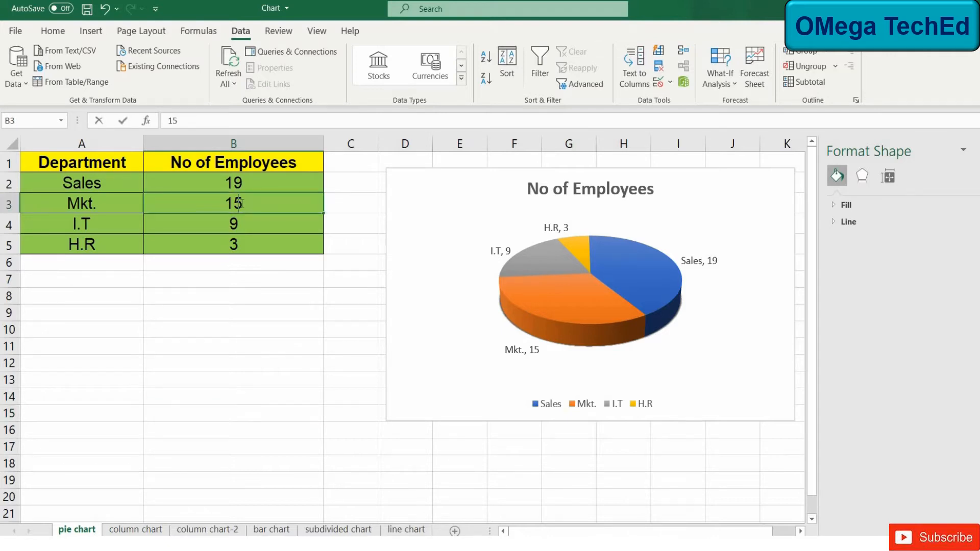
pyautogui.press('BackSpace')
pyautogui.write('8')
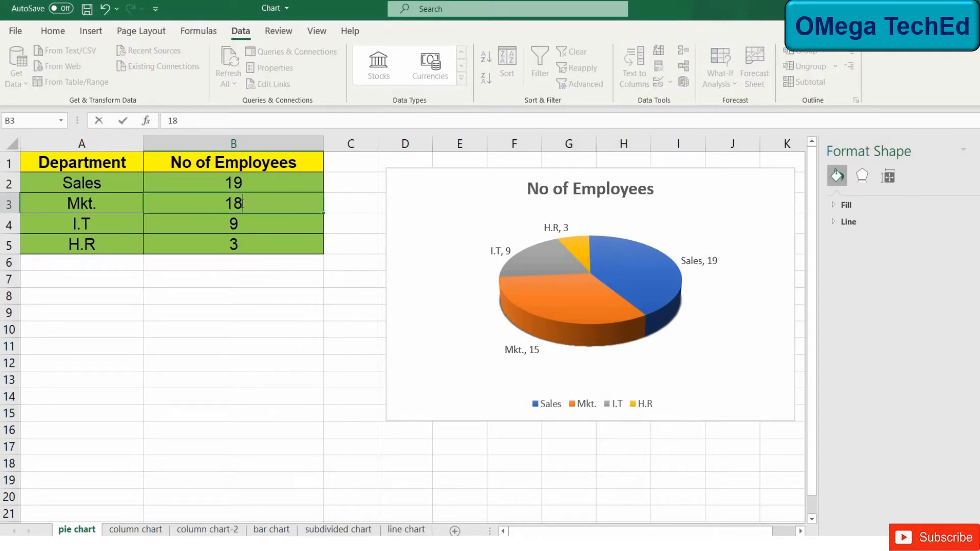
pyautogui.click(233, 244)
pyautogui.doubleClick(233, 244)
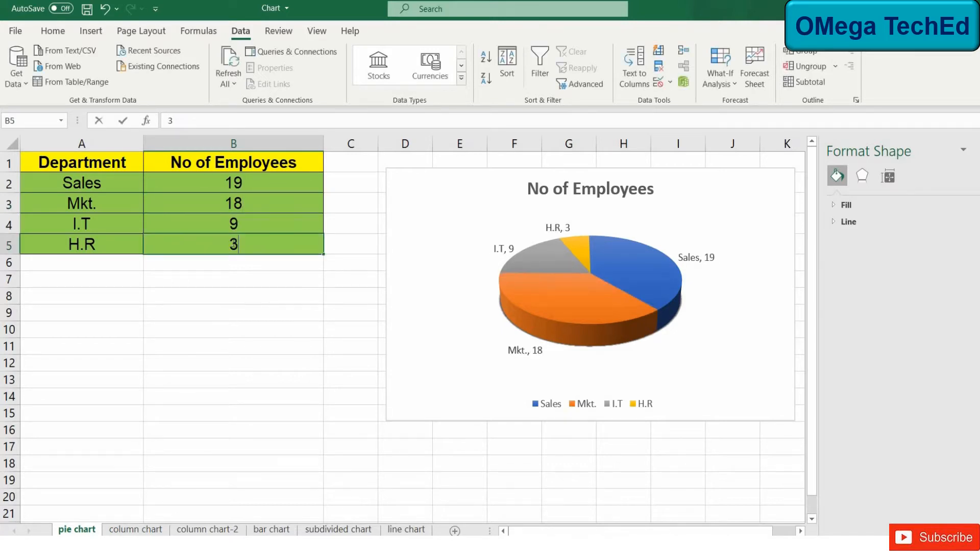
pyautogui.press('BackSpace')
pyautogui.write('7')
pyautogui.click(227, 262)
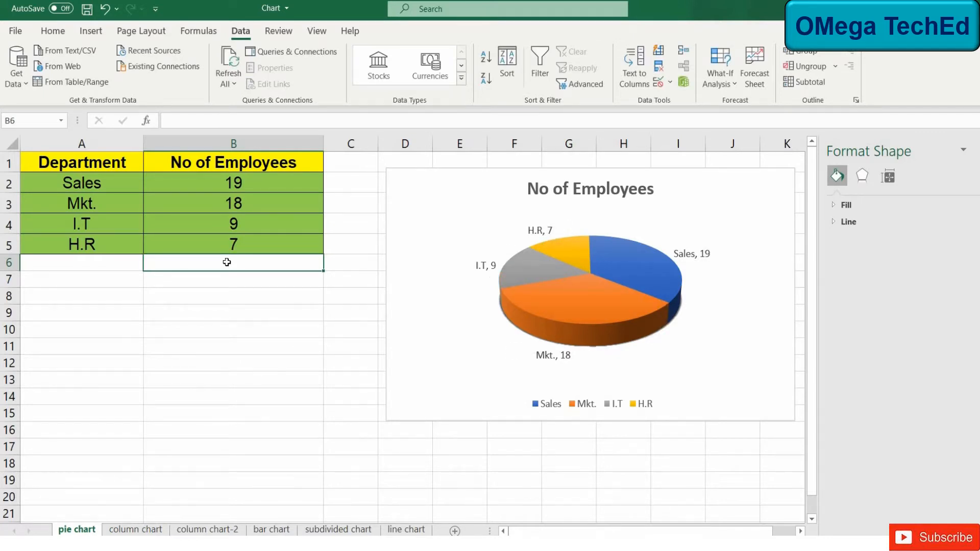
# Open the No of Employees pie chart's 3-D rotation settings and lower the X rotation in 10° steps to below 230°.
pyautogui.click(763, 295)
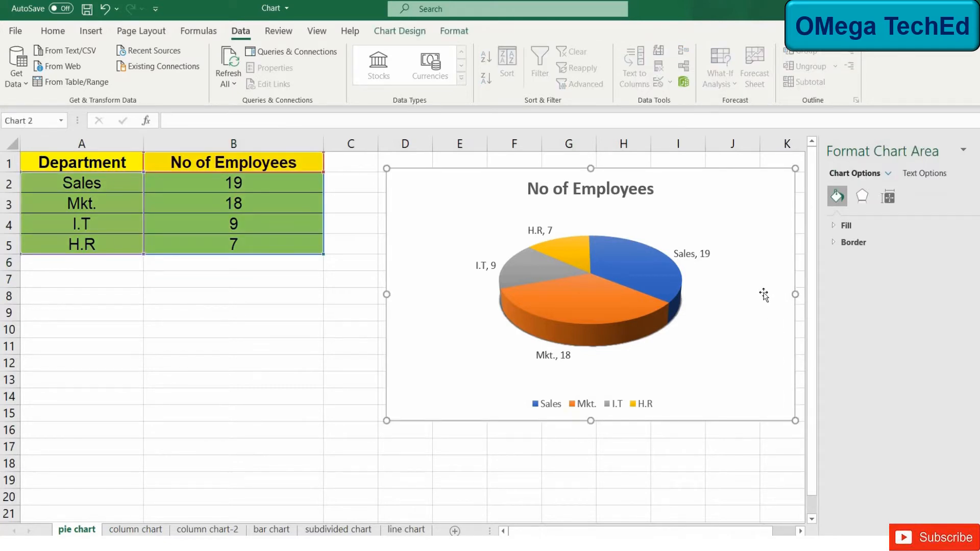
pyautogui.rightClick(768, 205)
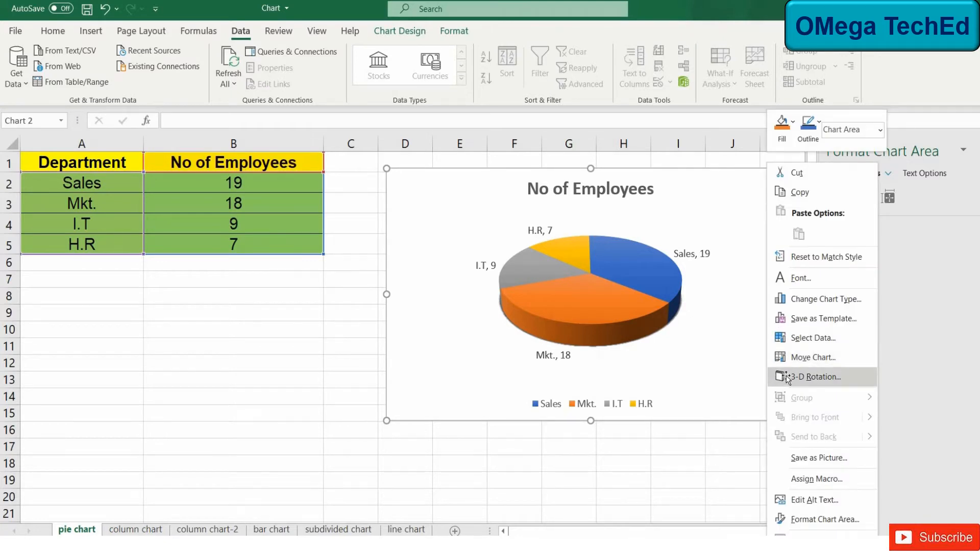
pyautogui.click(815, 376)
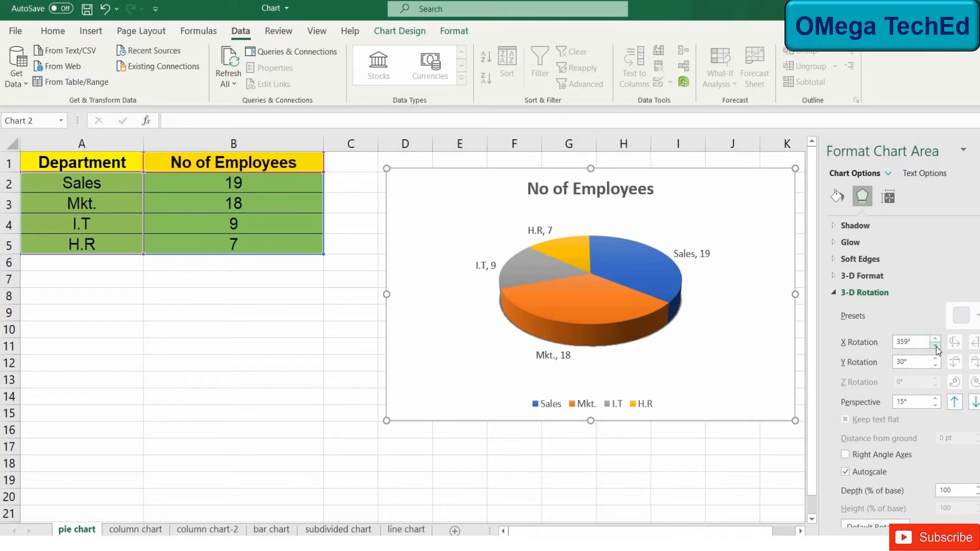
pyautogui.click(936, 347)
pyautogui.click(936, 347)
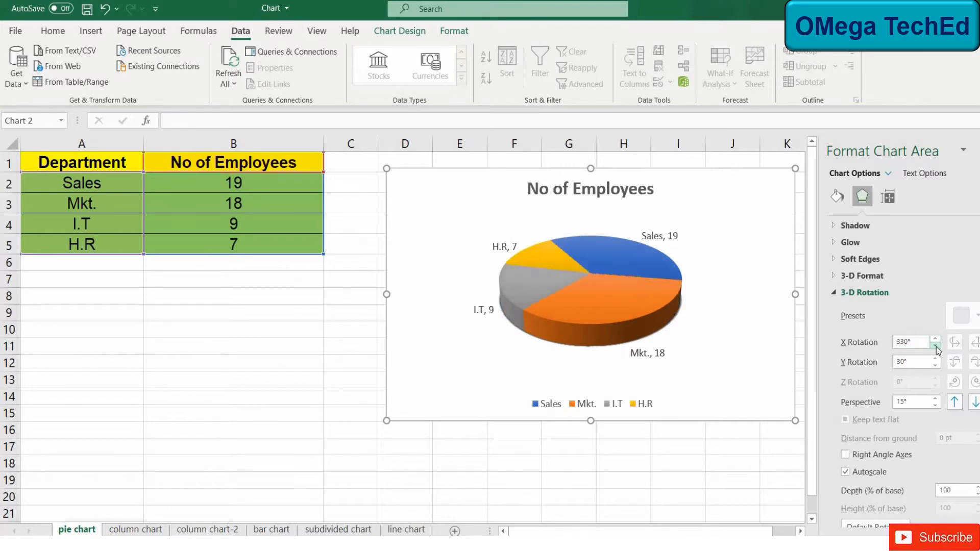
pyautogui.click(936, 348)
pyautogui.click(936, 347)
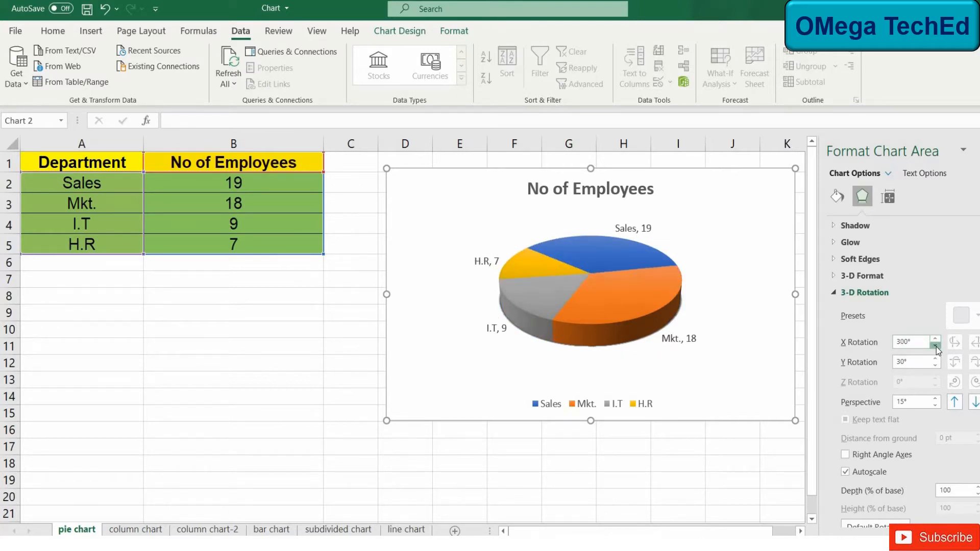
pyautogui.click(936, 347)
pyautogui.click(936, 347)
pyautogui.click(936, 347)
pyautogui.click(936, 347)
pyautogui.click(937, 347)
pyautogui.click(936, 347)
pyautogui.click(936, 347)
pyautogui.click(936, 347)
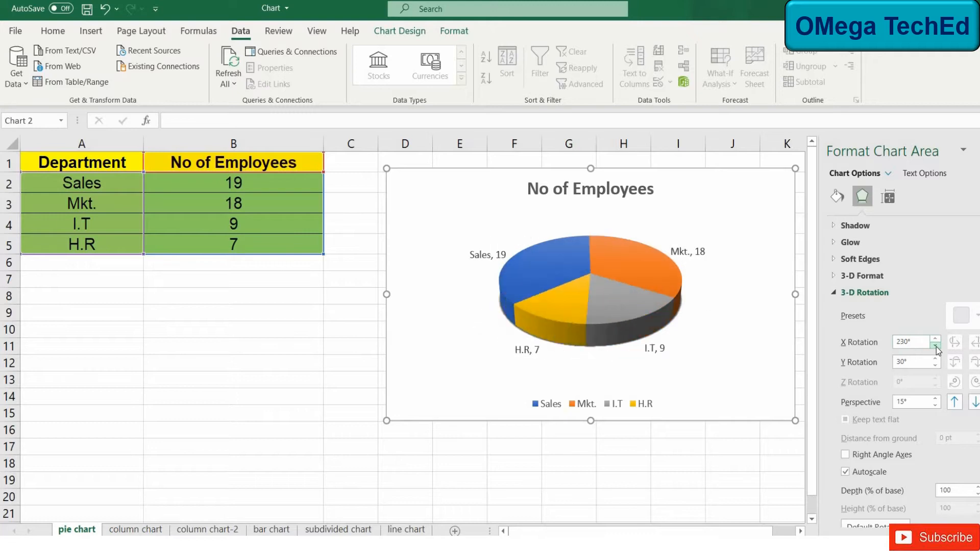
pyautogui.click(936, 347)
pyautogui.moveTo(936, 347); pyautogui.dragTo(936, 347)
pyautogui.click(937, 348)
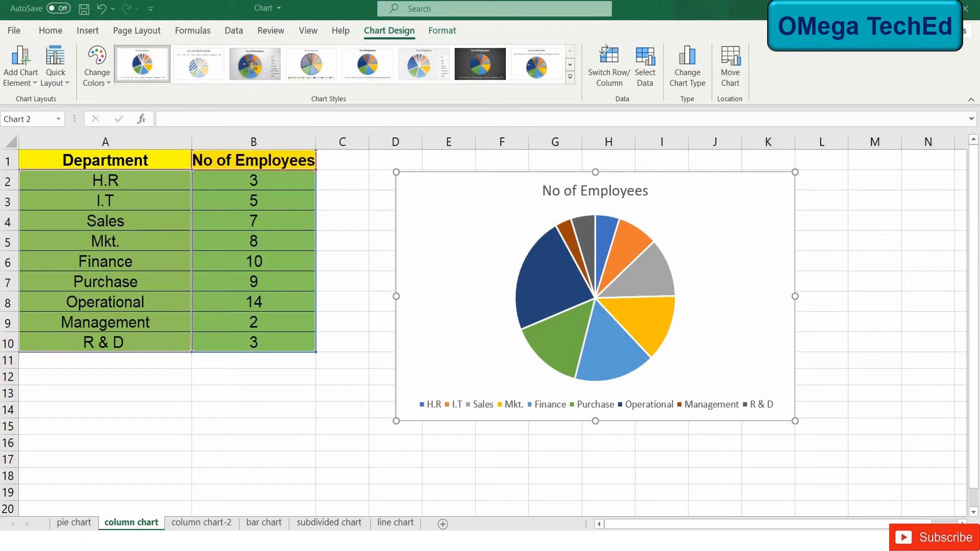
# Change the nine-department No of Employees pie chart to the Clustered Column chart type.
pyautogui.click(420, 252)
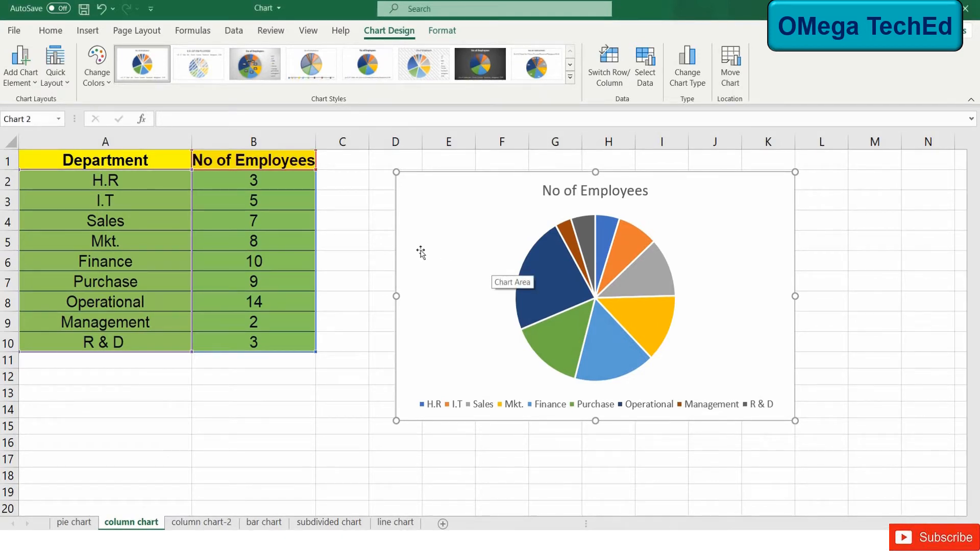
pyautogui.click(692, 77)
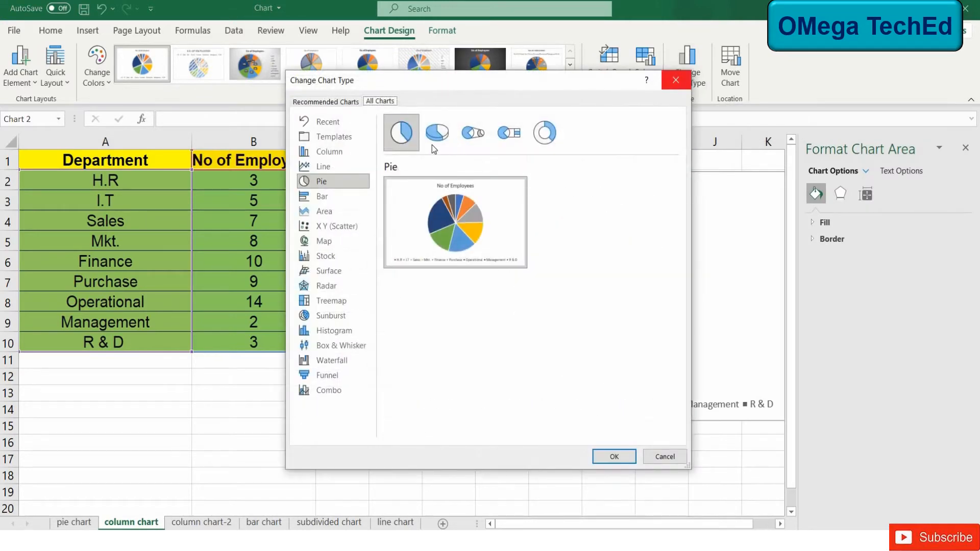
pyautogui.click(344, 153)
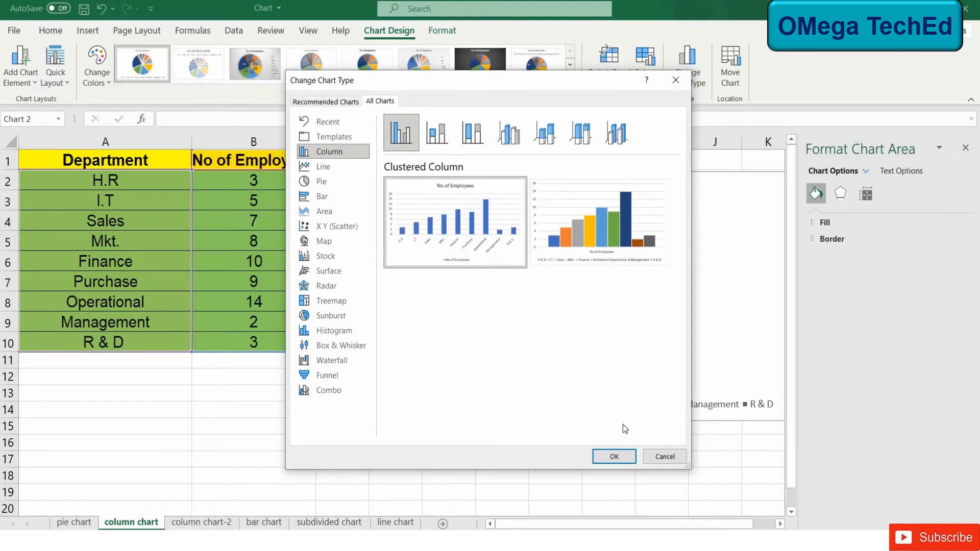
pyautogui.click(618, 457)
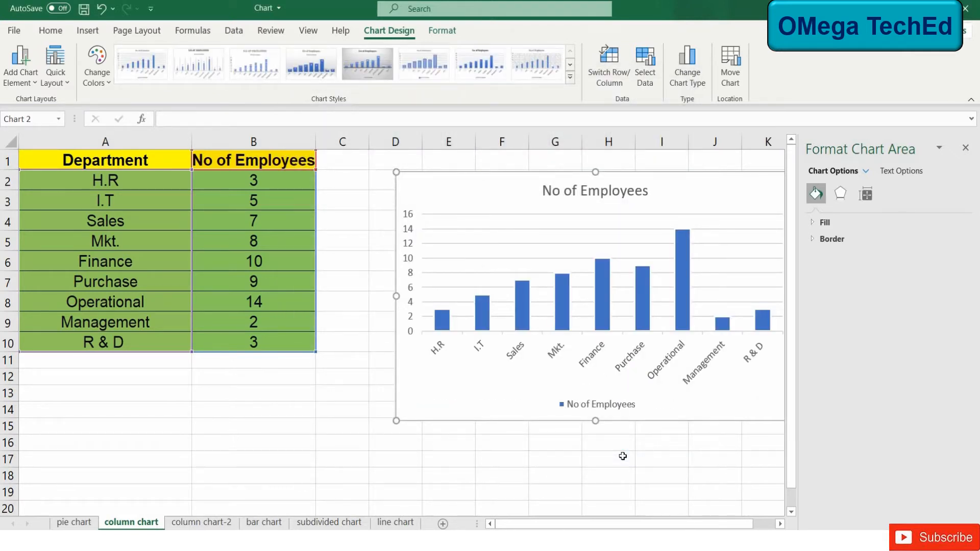
# Move the column chart so it starts in column C and apply the twelfth chart style.
pyautogui.moveTo(727, 199); pyautogui.dragTo(691, 203)
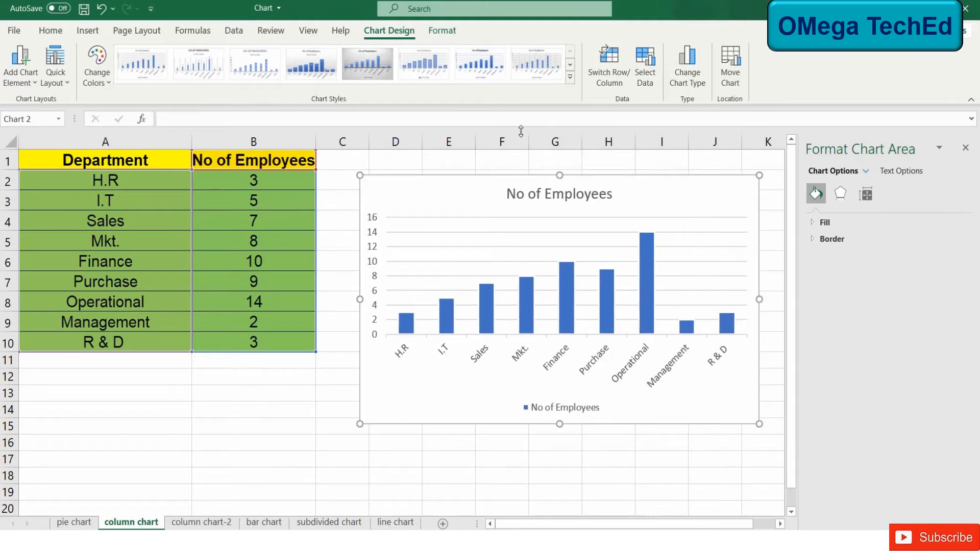
pyautogui.click(570, 77)
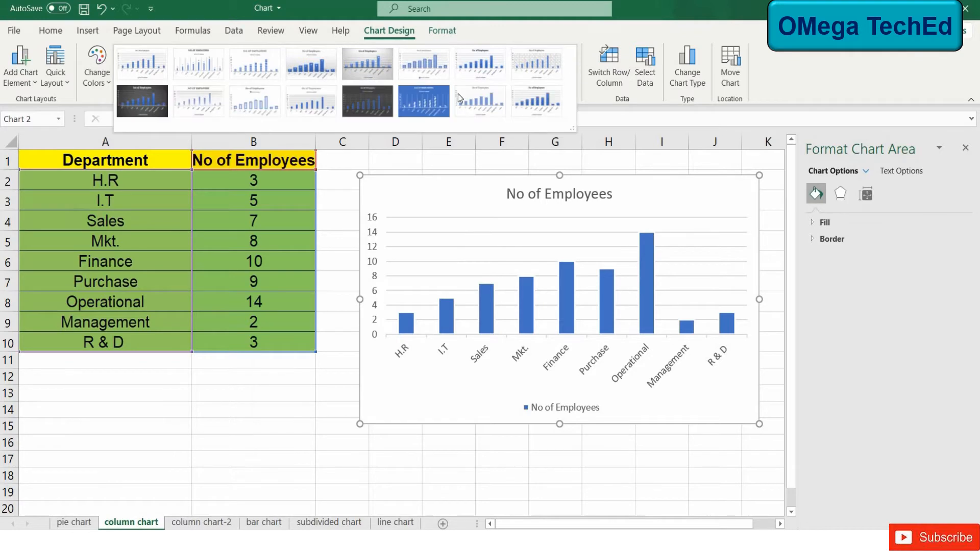
pyautogui.click(370, 103)
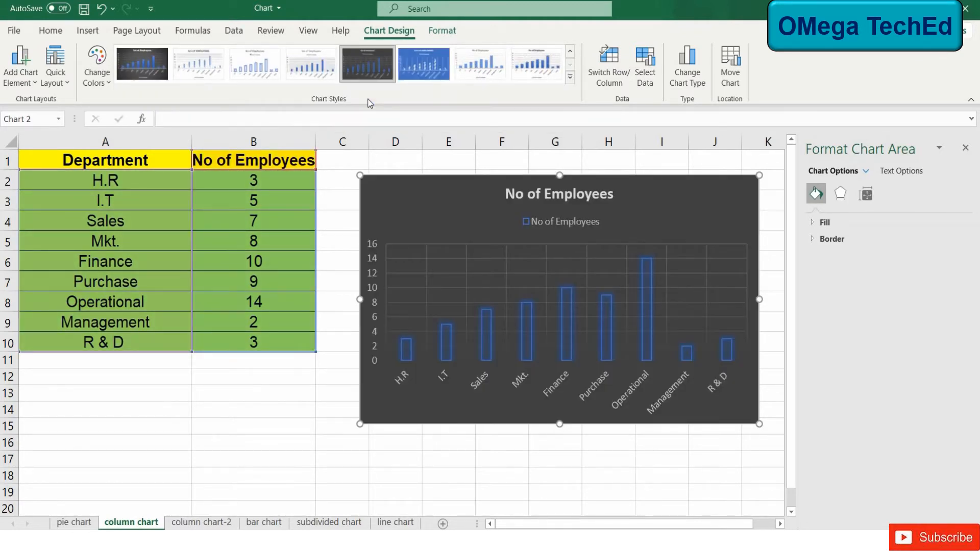
pyautogui.click(311, 69)
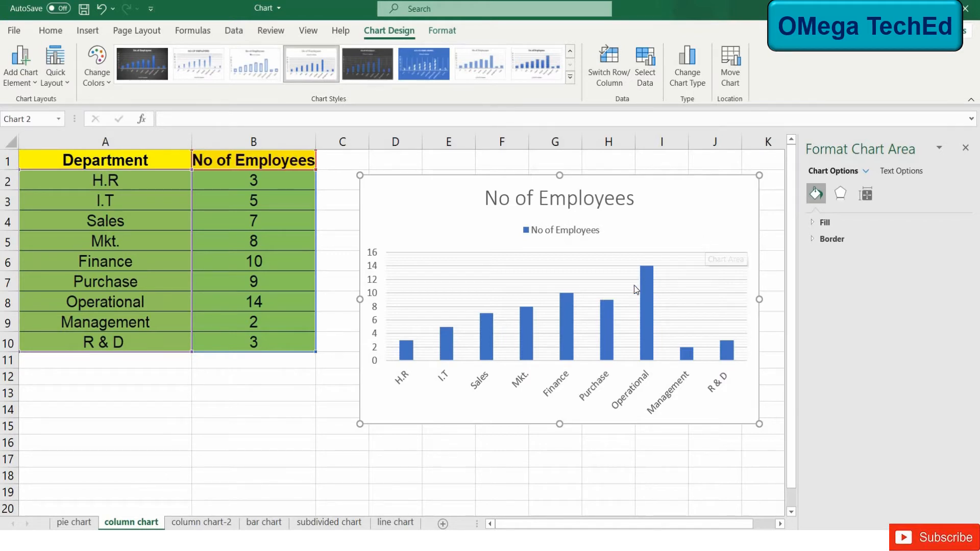
# Review the available chart types for the No of Employees column chart and keep Clustered Column.
pyautogui.rightClick(717, 208)
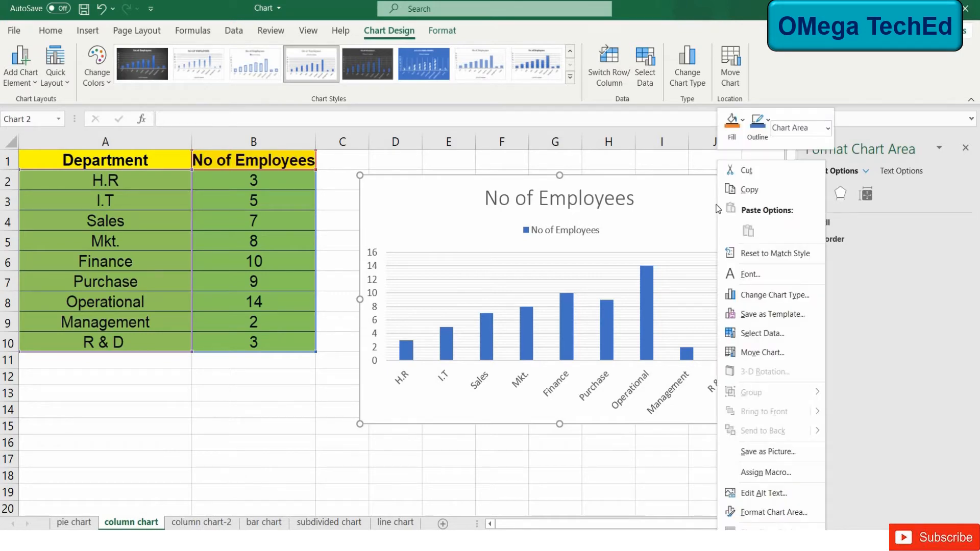
pyautogui.click(755, 299)
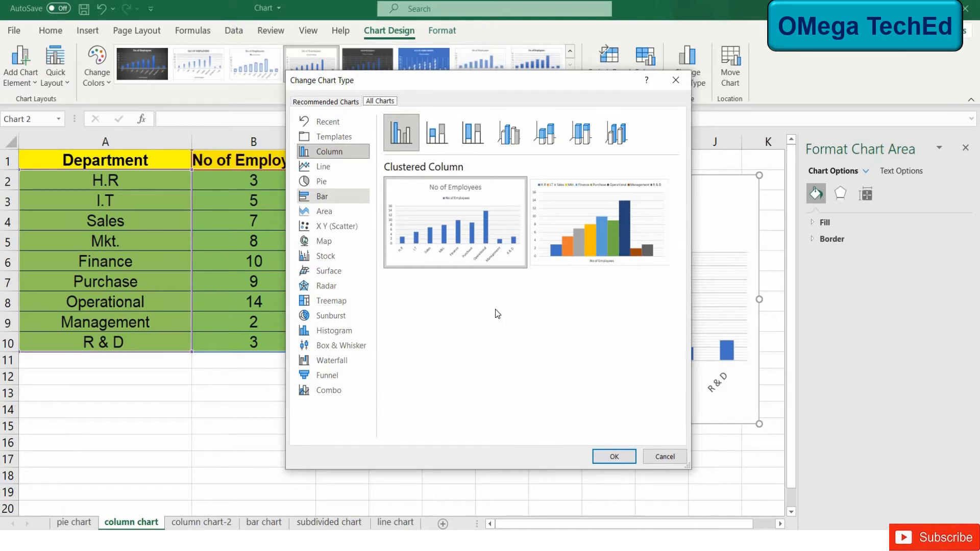
pyautogui.click(613, 457)
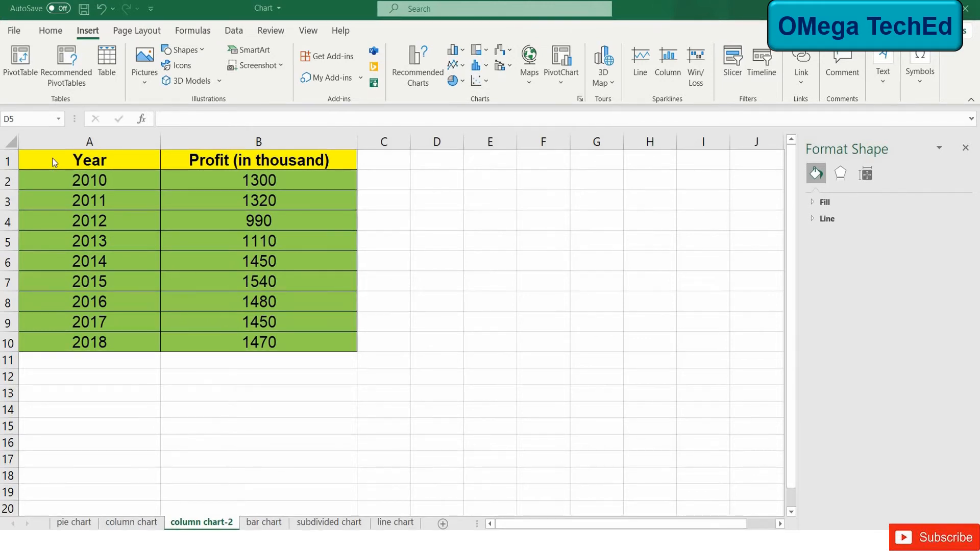
# Insert a 2-D clustered column chart from A1:B10 of the yearly profit table and move it beside the table.
pyautogui.moveTo(102, 161); pyautogui.dragTo(219, 341)
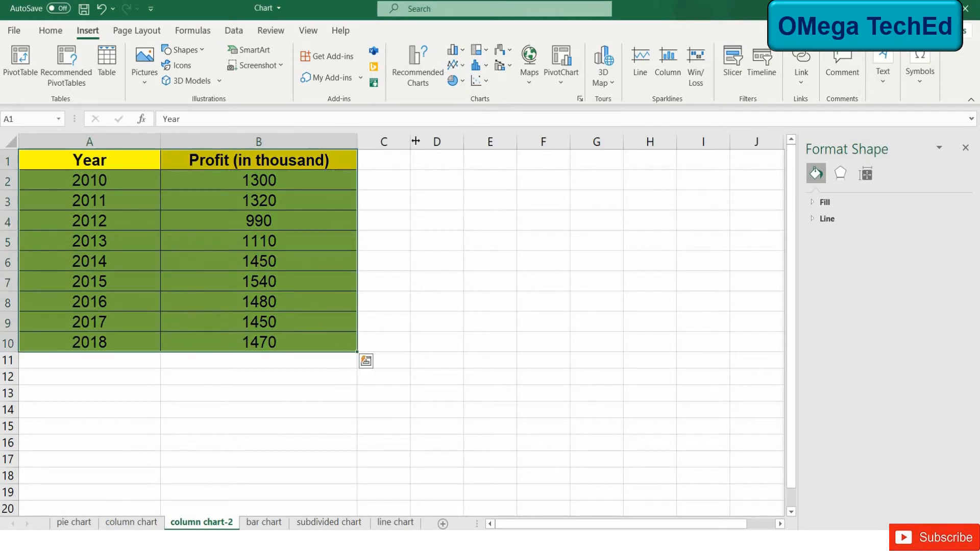
pyautogui.click(456, 50)
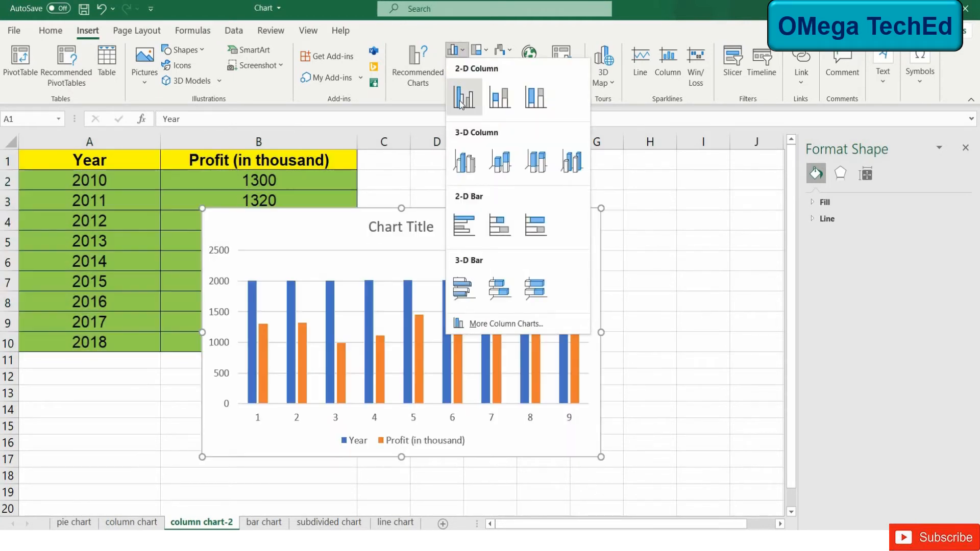
pyautogui.click(461, 100)
pyautogui.moveTo(466, 212); pyautogui.dragTo(606, 173)
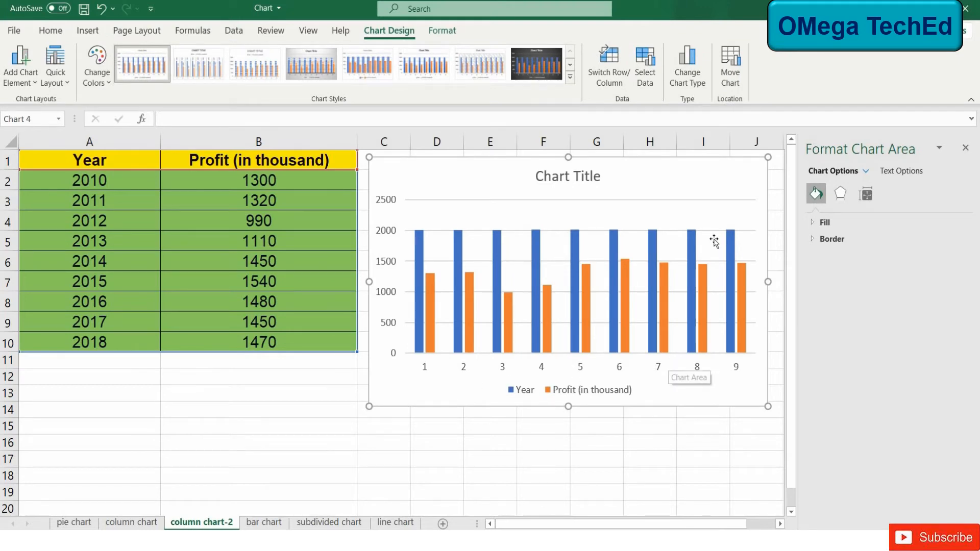
# Set the profit chart's horizontal axis labels to the years in A2:A10.
pyautogui.click(646, 66)
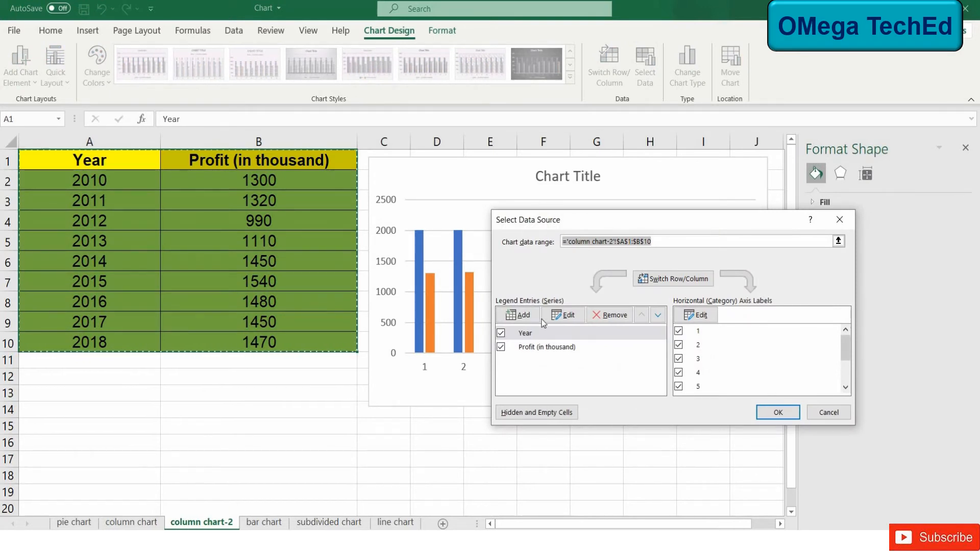
pyautogui.click(525, 335)
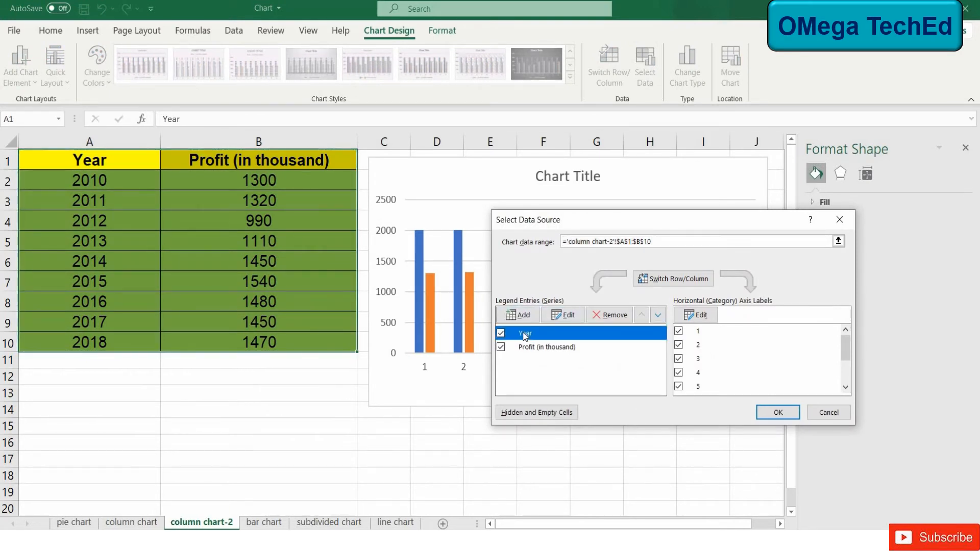
pyautogui.click(702, 315)
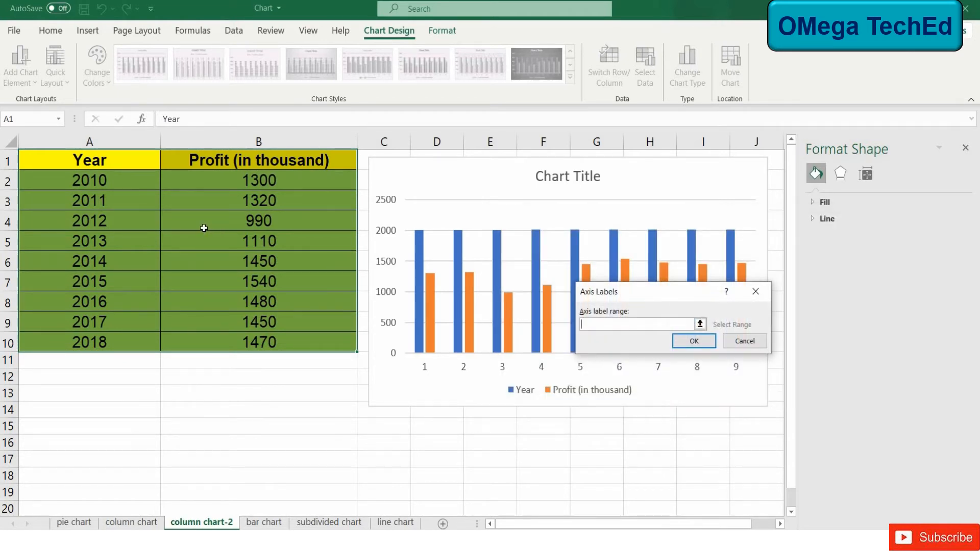
pyautogui.click(117, 179)
pyautogui.moveTo(117, 179); pyautogui.dragTo(120, 347)
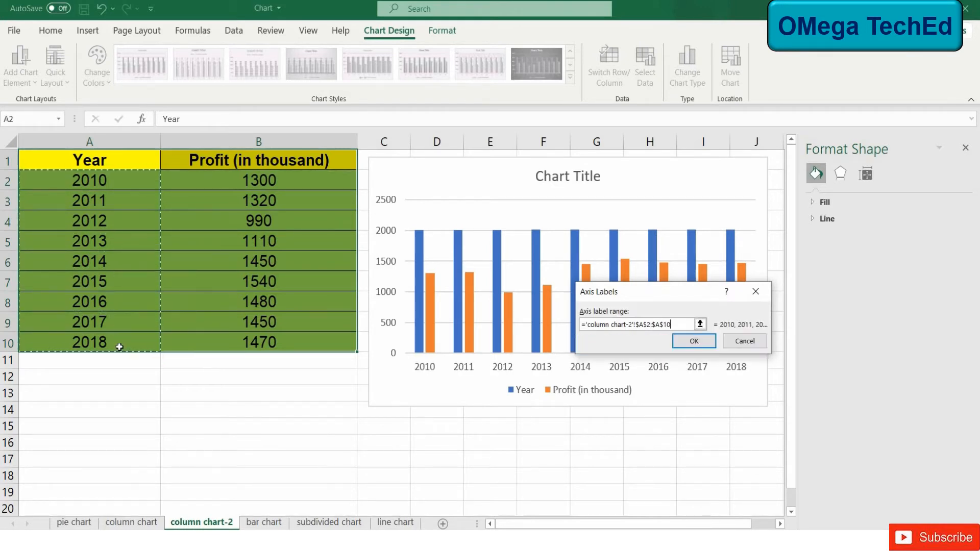
pyautogui.click(695, 340)
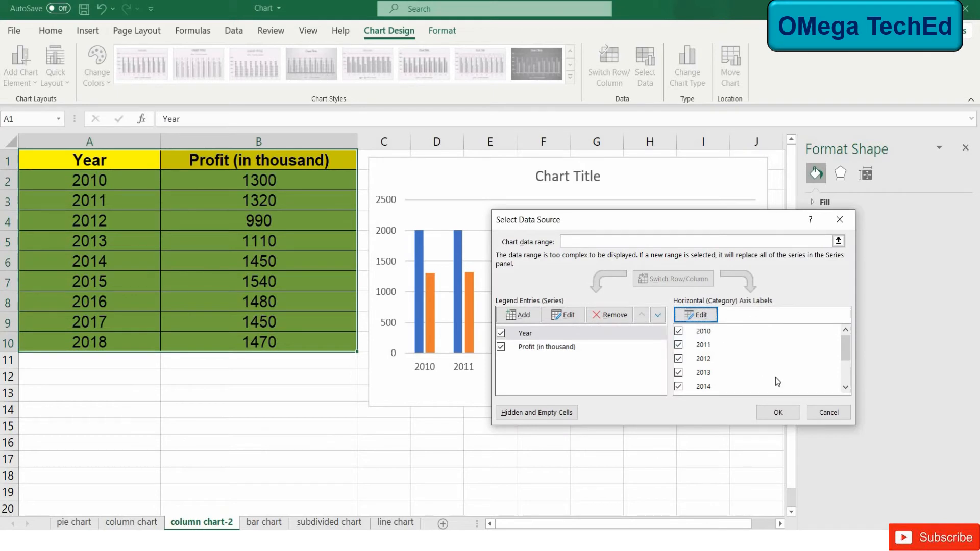
pyautogui.click(778, 412)
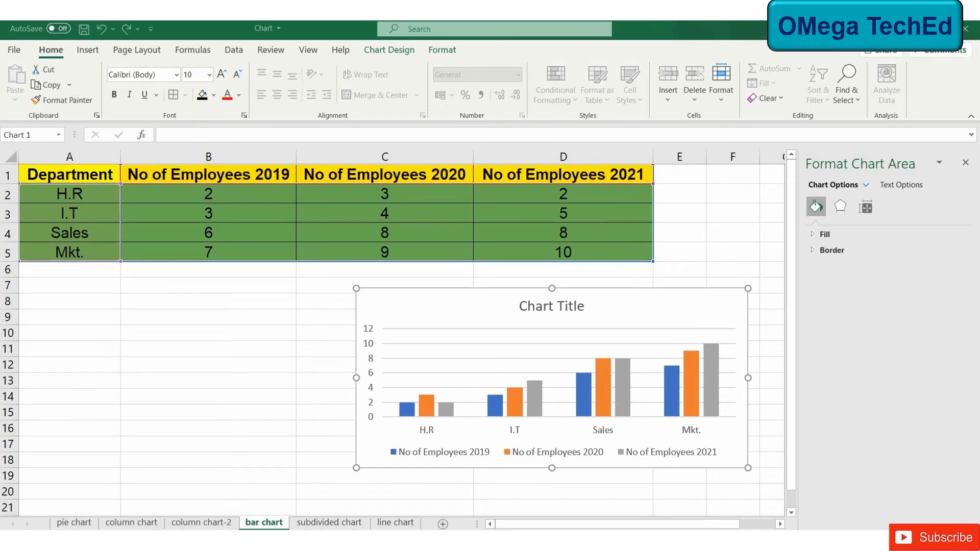
# Change the 2019–2021 employees column chart on the bar chart sheet to the Bar chart type.
pyautogui.rightClick(630, 305)
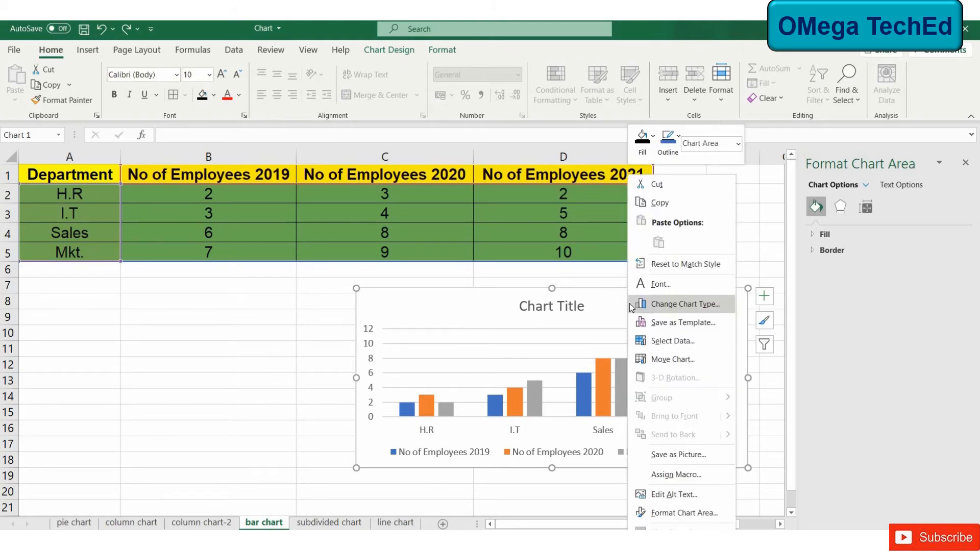
pyautogui.click(663, 306)
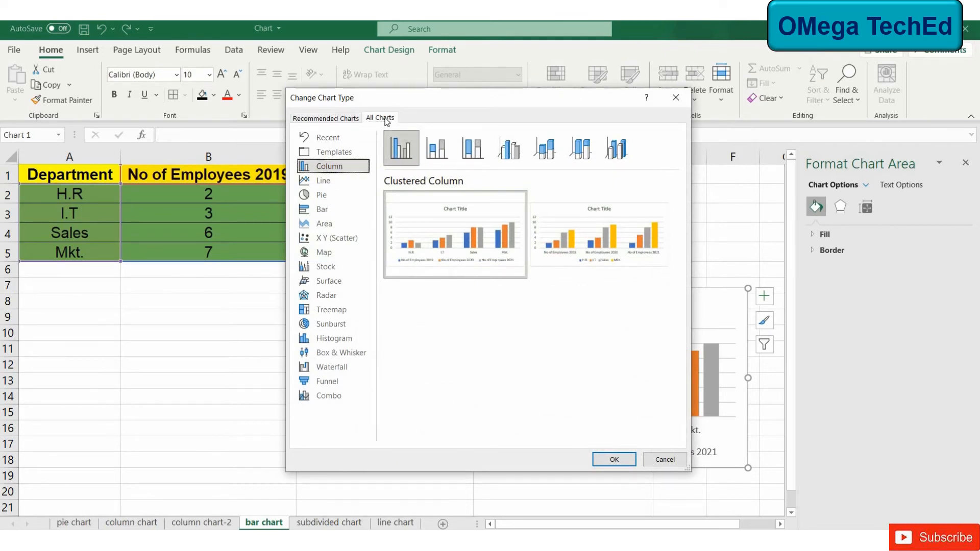
pyautogui.click(323, 215)
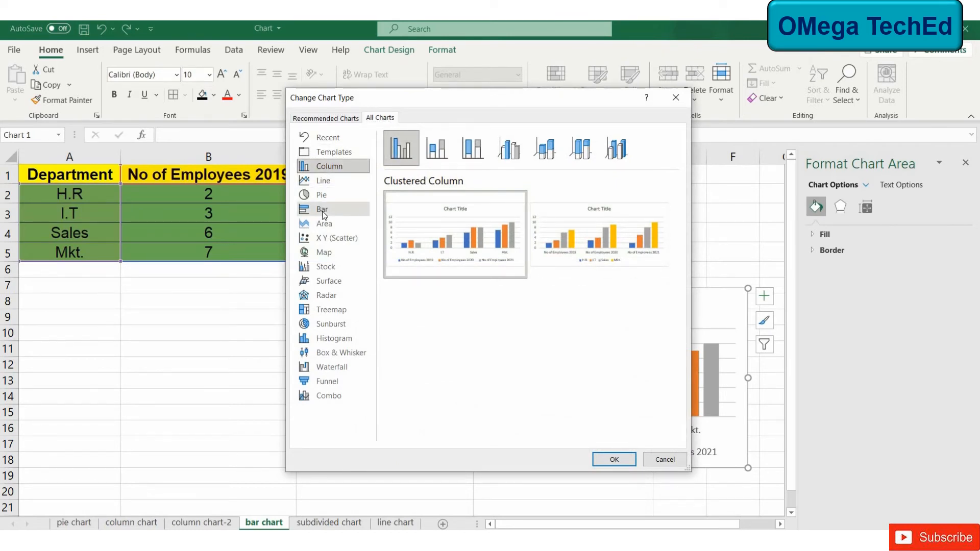
pyautogui.click(605, 461)
# Replace the bar chart's placeholder title with "Bar chart".
pyautogui.click(581, 307)
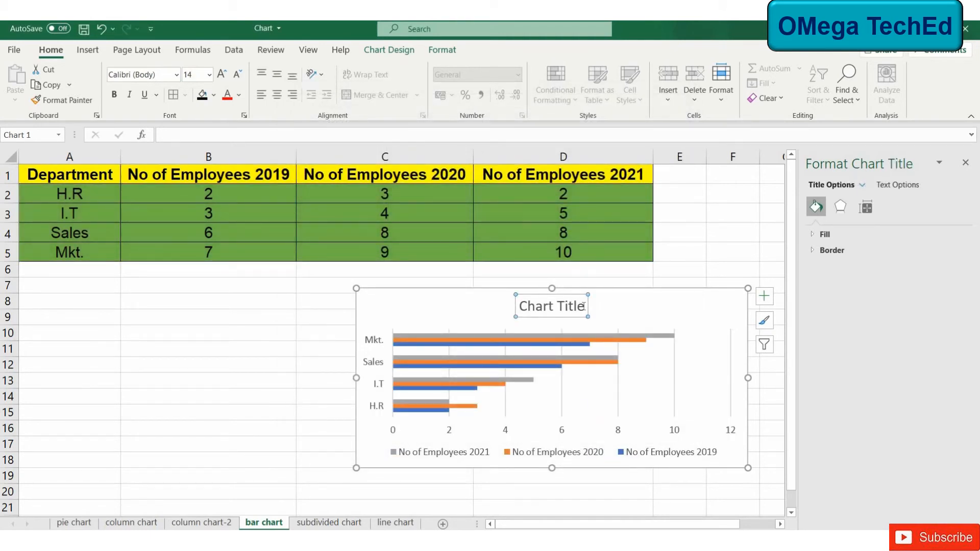
pyautogui.click(583, 305)
pyautogui.press('BackSpace')
pyautogui.press('BackSpace')
pyautogui.press('BackSpace')
pyautogui.press('BackSpace')
pyautogui.press('BackSpace')
pyautogui.press('BackSpace')
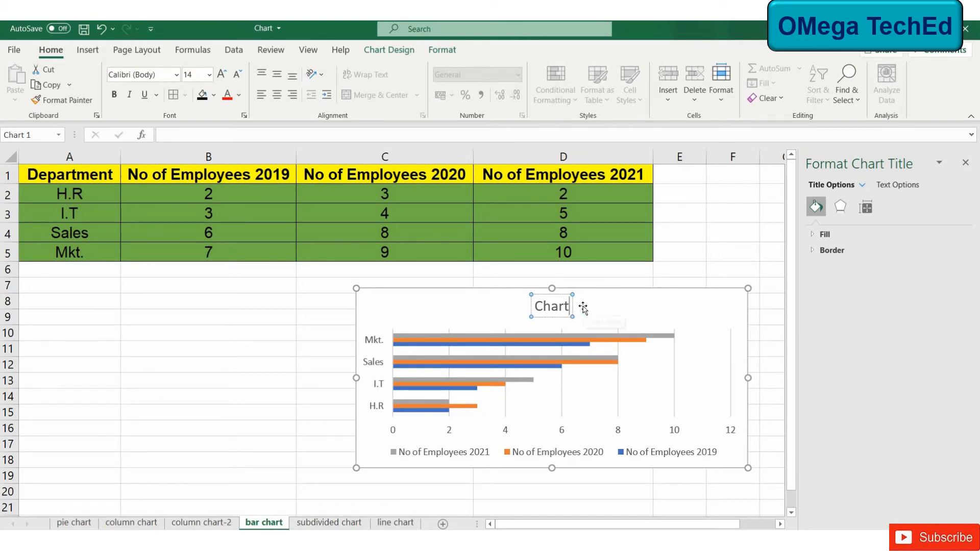
pyautogui.press('BackSpace')
pyautogui.press('BackSpace')
pyautogui.press('BackSpace')
pyautogui.press('BackSpace')
pyautogui.press('BackSpace')
pyautogui.write('Ba')
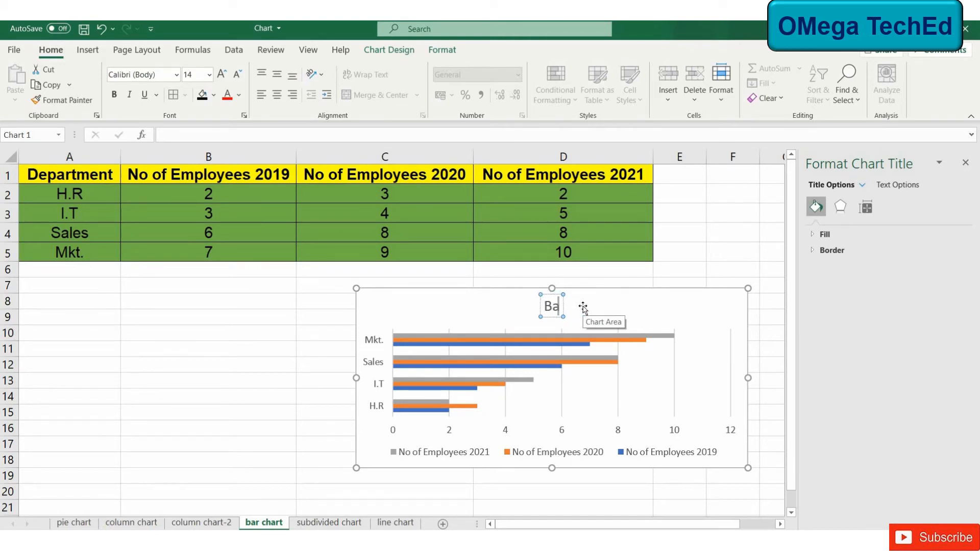
pyautogui.write('r chart')
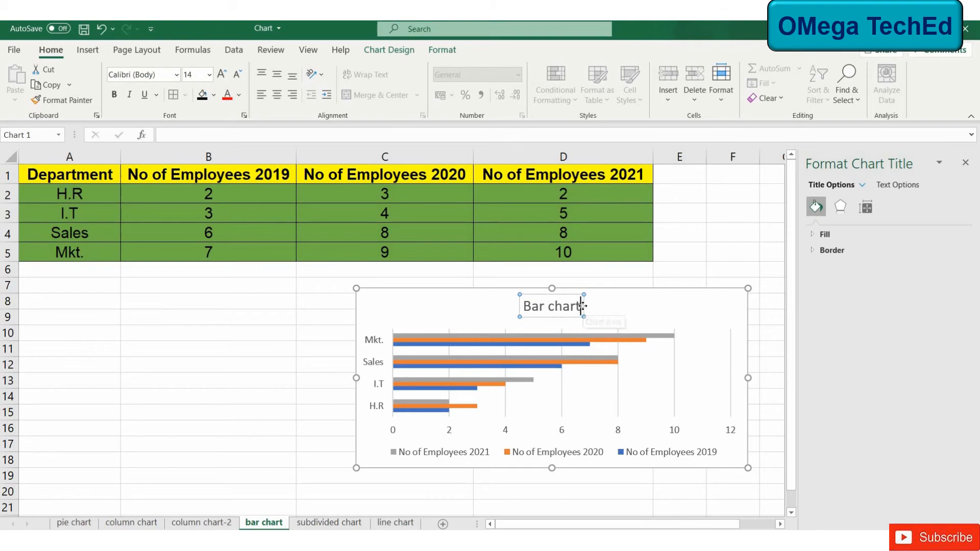
pyautogui.click(203, 364)
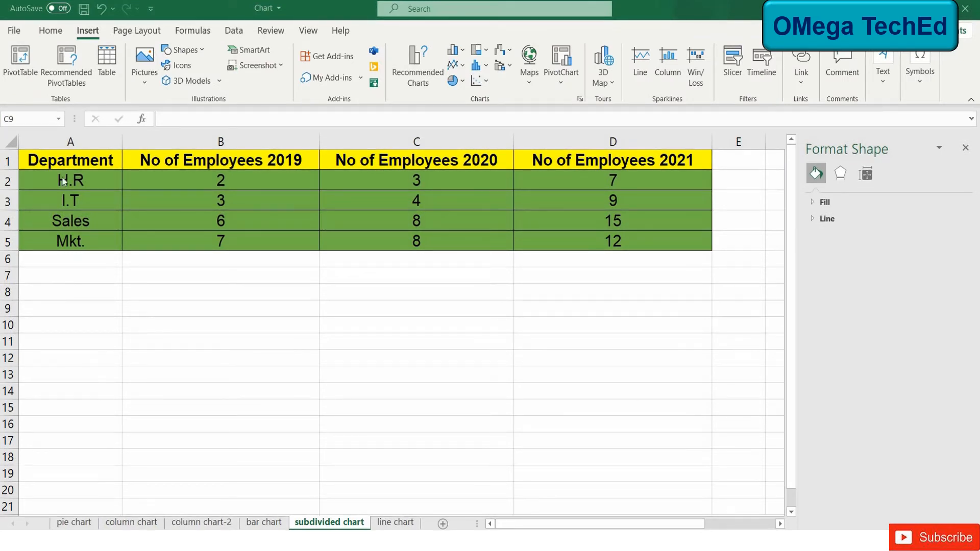
# Insert a 100% Stacked Column chart from A1:D5 on the subdivided chart sheet and move it below the table.
pyautogui.moveTo(60, 158); pyautogui.dragTo(633, 241)
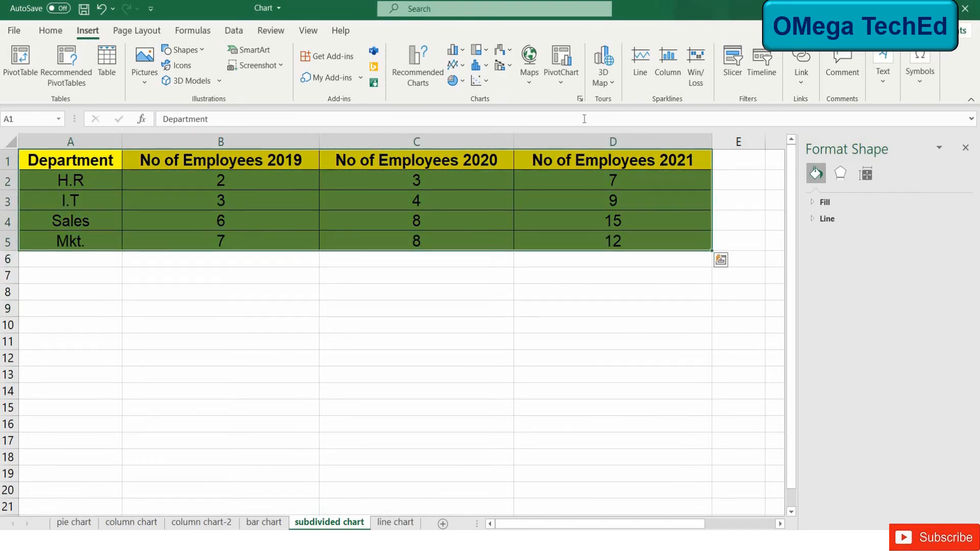
pyautogui.click(580, 99)
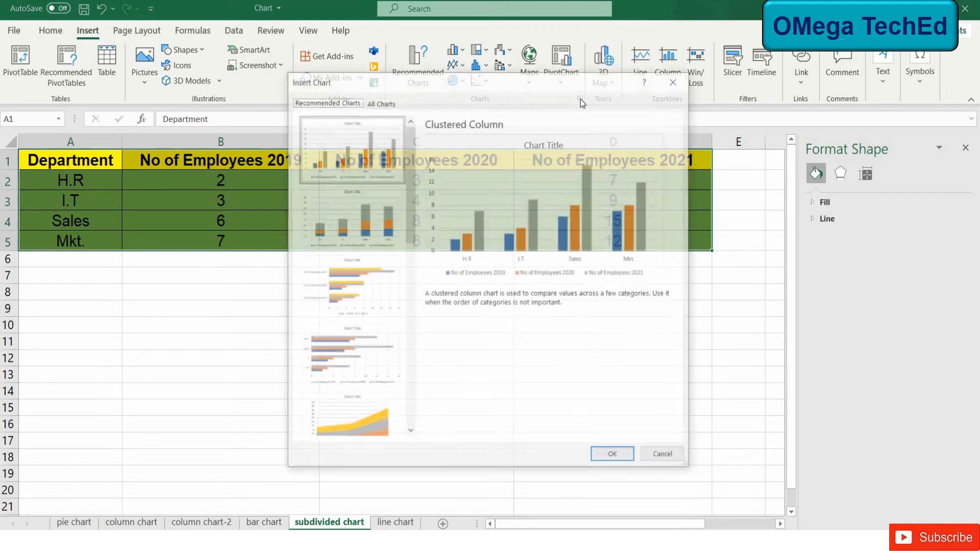
pyautogui.click(381, 102)
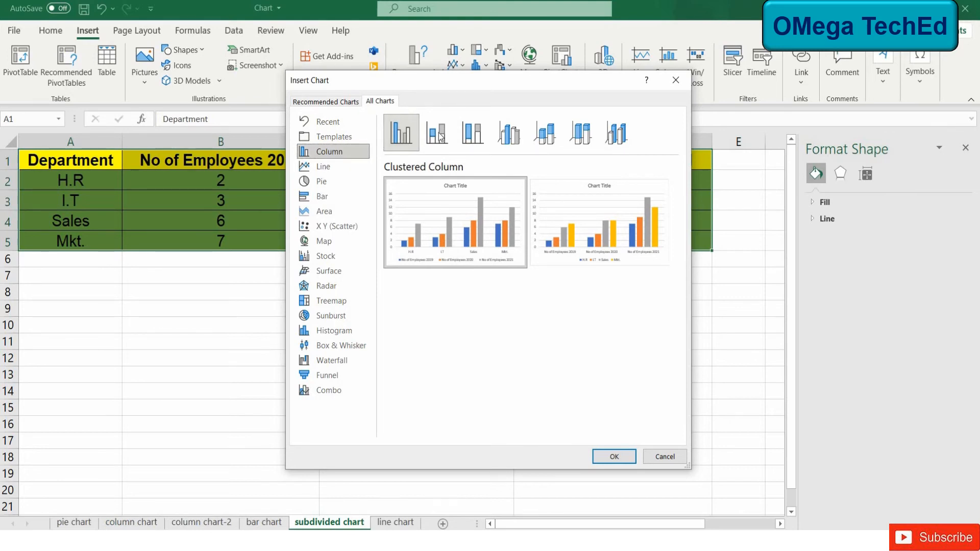
pyautogui.click(476, 137)
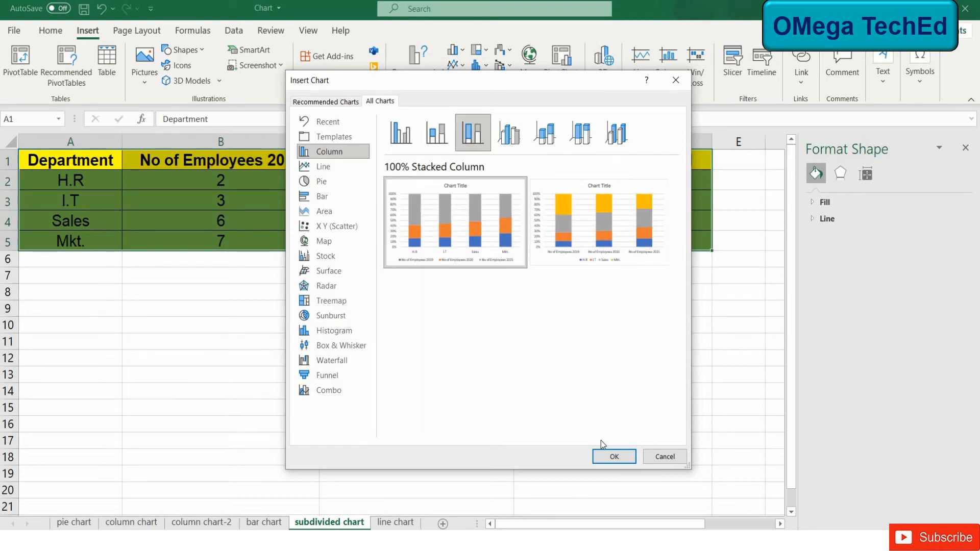
pyautogui.click(614, 456)
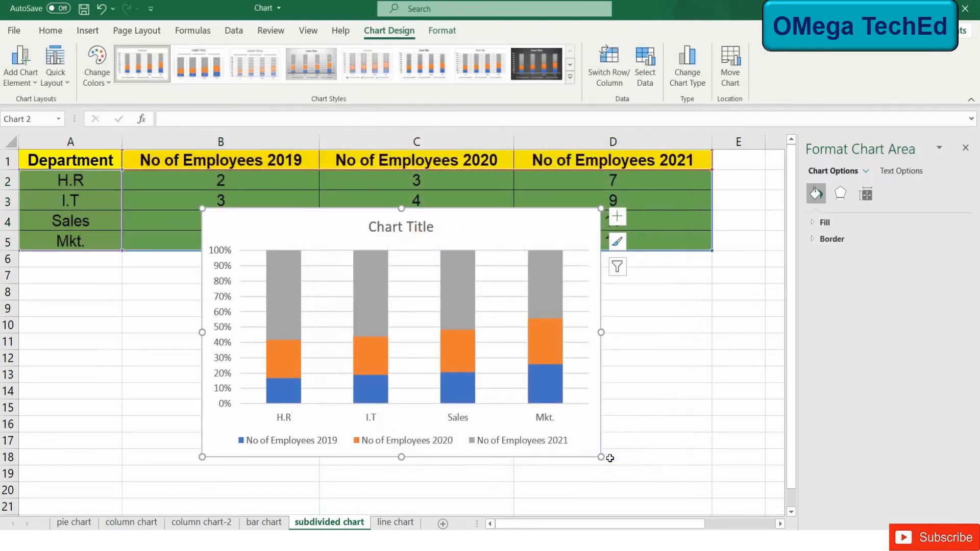
pyautogui.moveTo(559, 250); pyautogui.dragTo(595, 288)
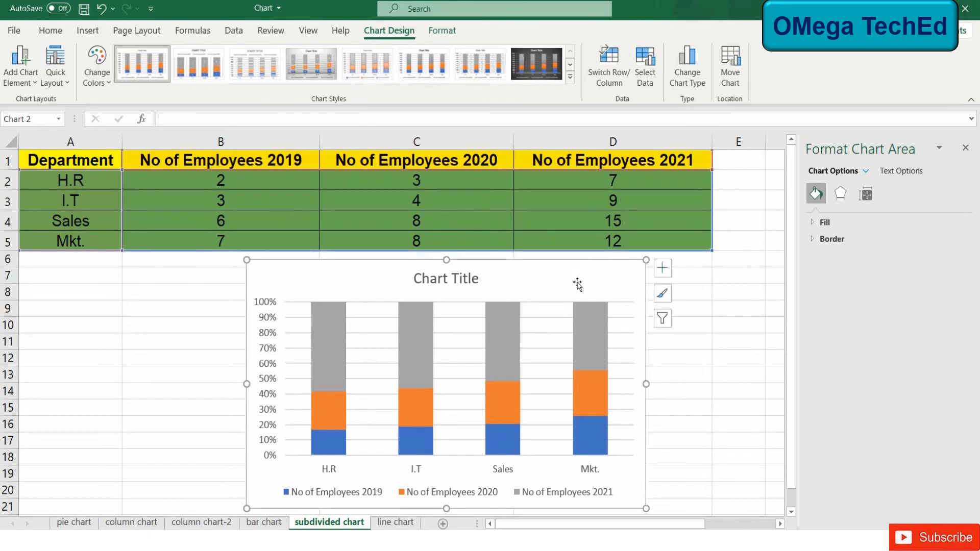
# Replace the stacked column chart's placeholder title with "subdivided chart" and apply the dark-background chart style.
pyautogui.click(474, 276)
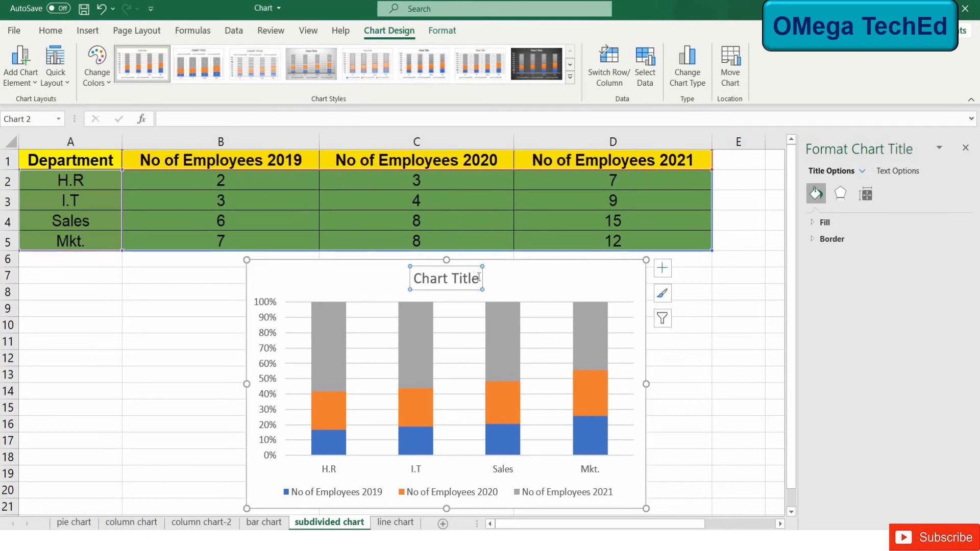
pyautogui.click(479, 278)
pyautogui.press('BackSpace')
pyautogui.press('BackSpace')
pyautogui.press('BackSpace')
pyautogui.press('BackSpace')
pyautogui.press('BackSpace')
pyautogui.press('BackSpace')
pyautogui.press('BackSpace')
pyautogui.press('BackSpace')
pyautogui.press('BackSpace')
pyautogui.press('BackSpace')
pyautogui.press('BackSpace')
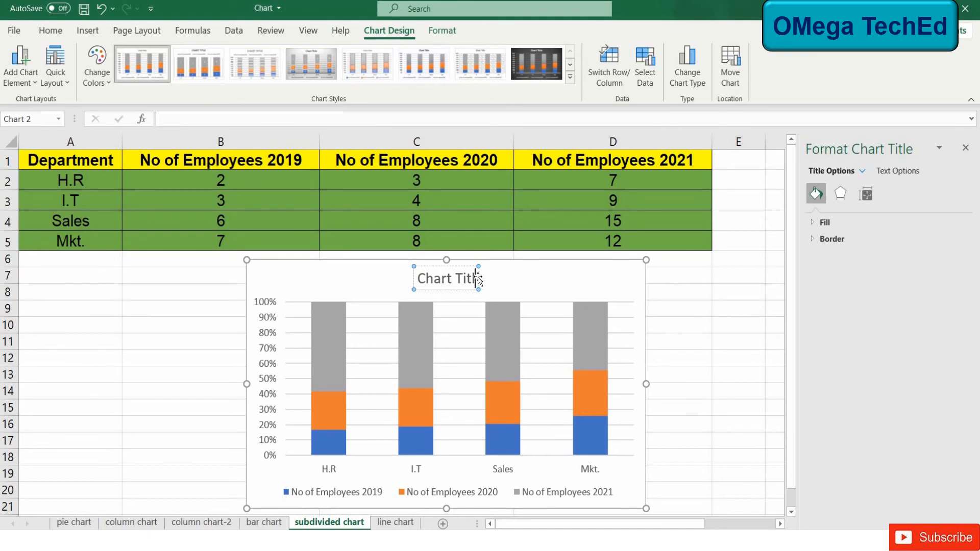
pyautogui.write('sub')
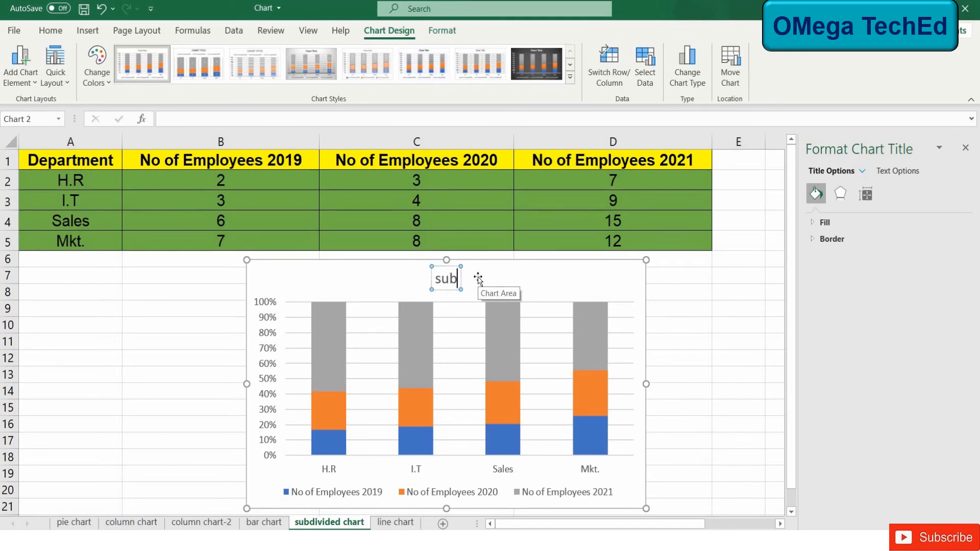
pyautogui.write('divide')
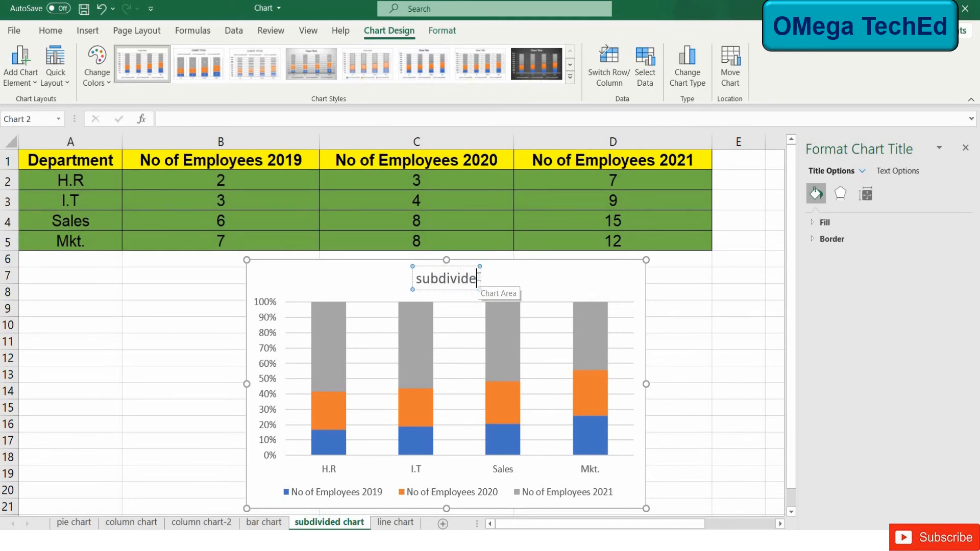
pyautogui.write('d chart')
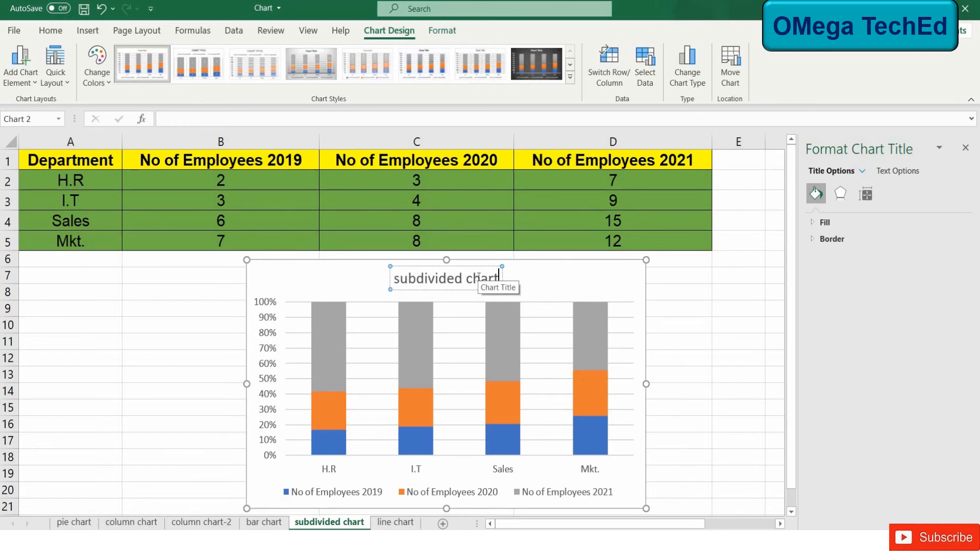
pyautogui.click(537, 62)
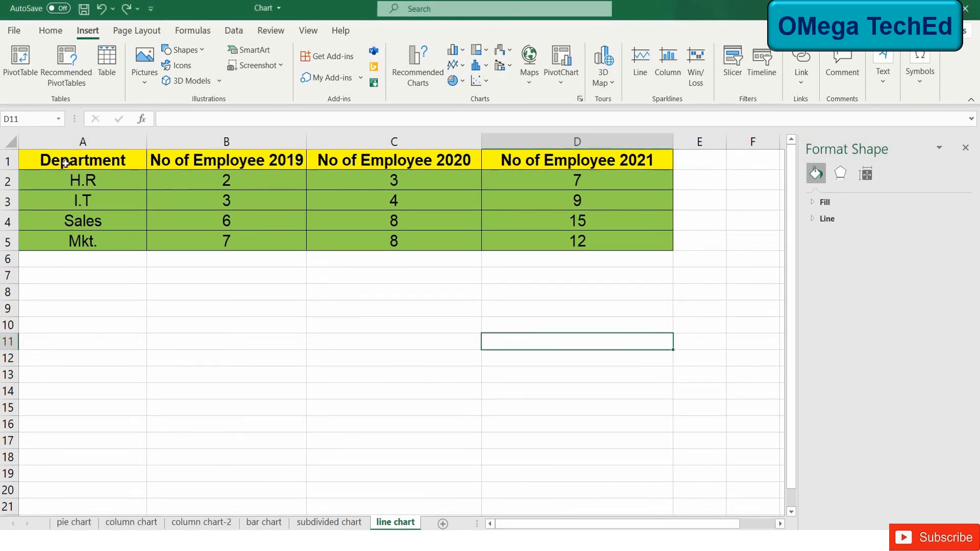
pyautogui.doubleClick(66, 164)
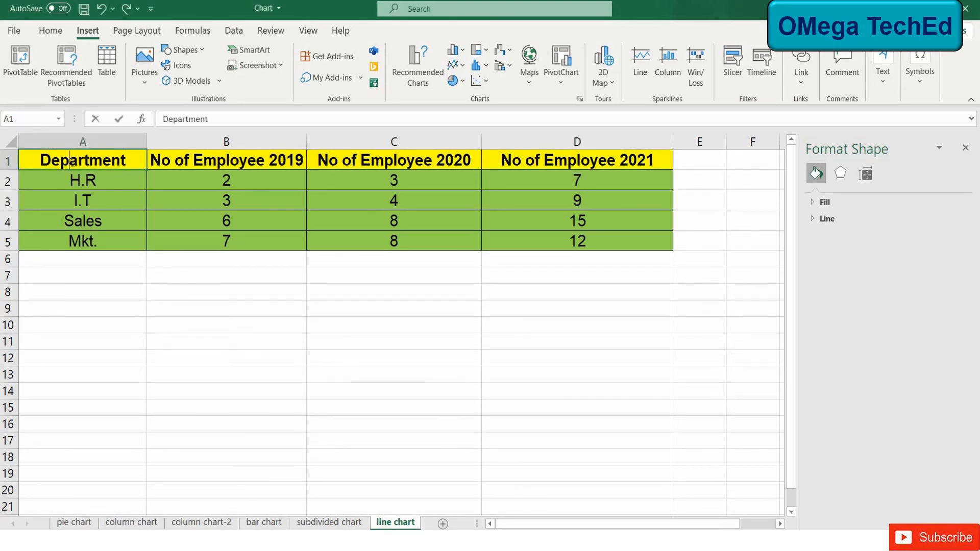
pyautogui.click(33, 158)
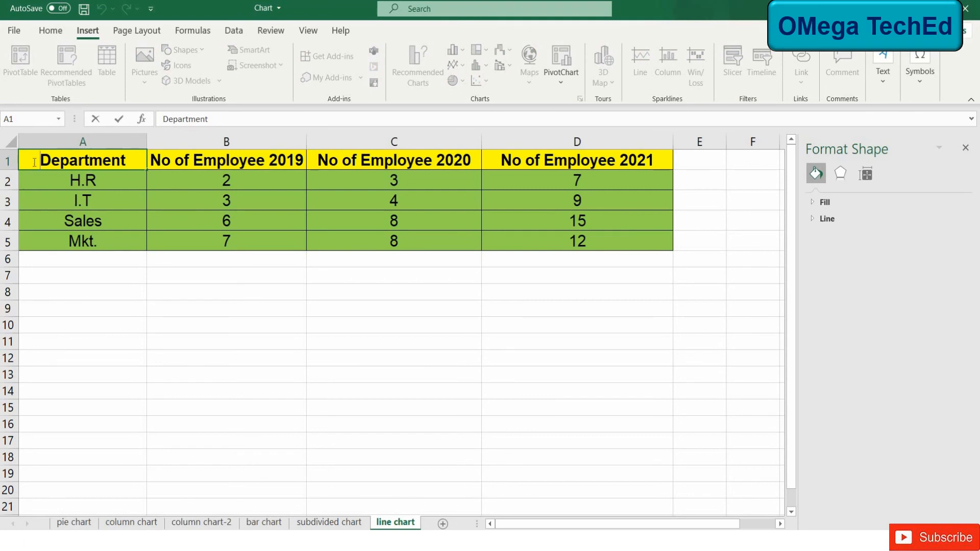
pyautogui.click(32, 176)
# Insert a Line with Markers chart from A1:D5 on the line chart sheet and move it below the table.
pyautogui.moveTo(33, 164); pyautogui.dragTo(534, 242)
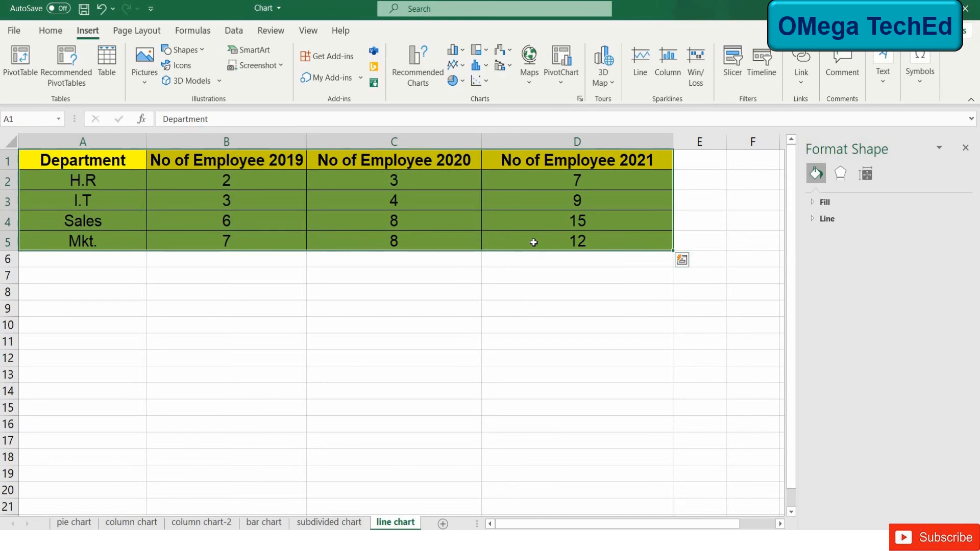
pyautogui.click(580, 100)
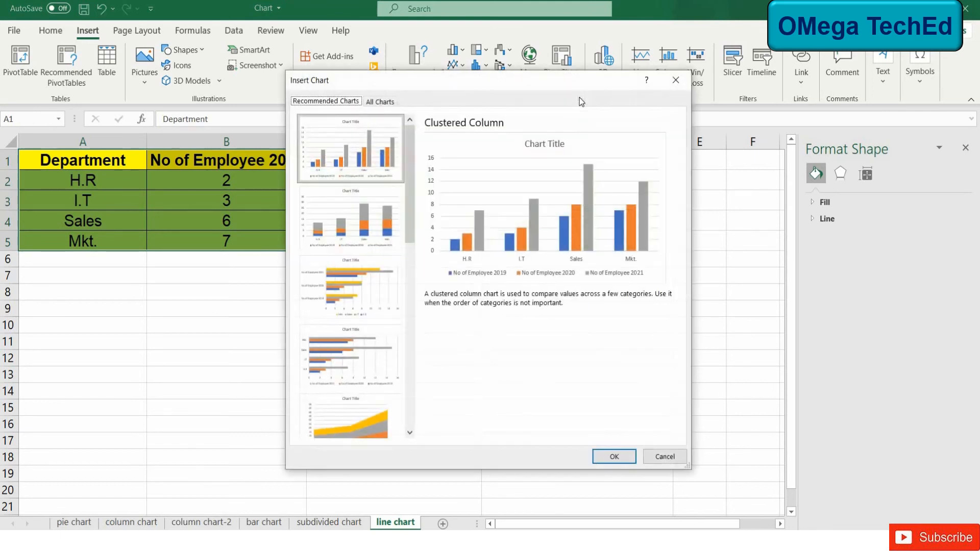
pyautogui.click(380, 102)
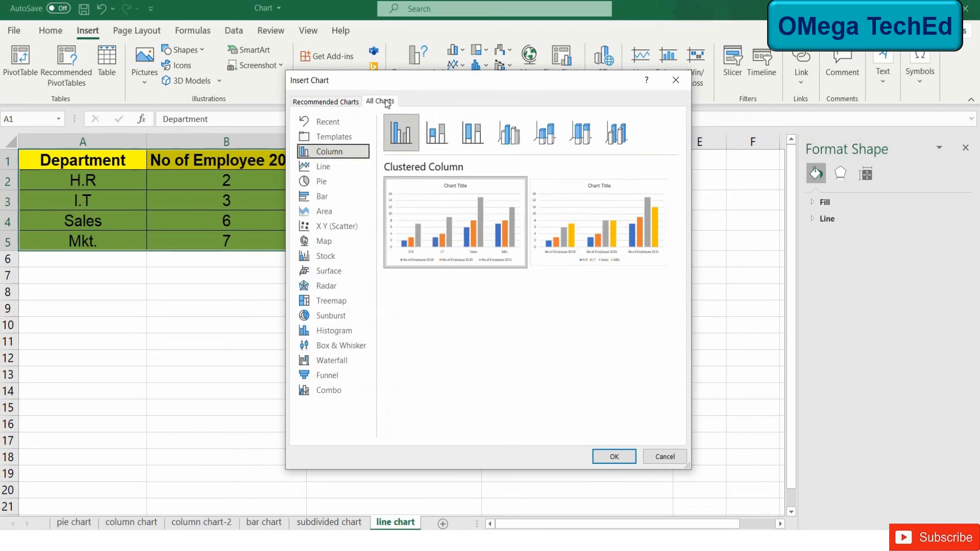
pyautogui.click(326, 168)
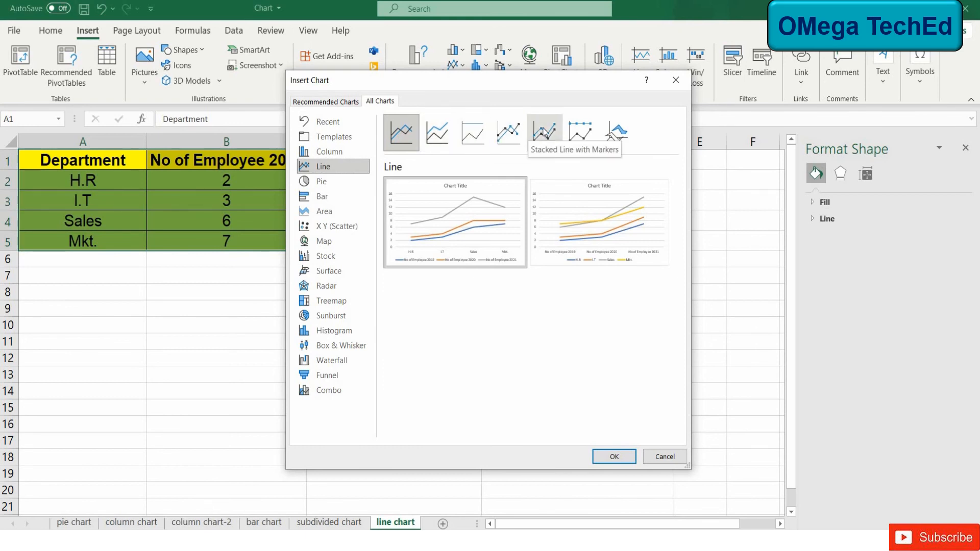
pyautogui.click(505, 132)
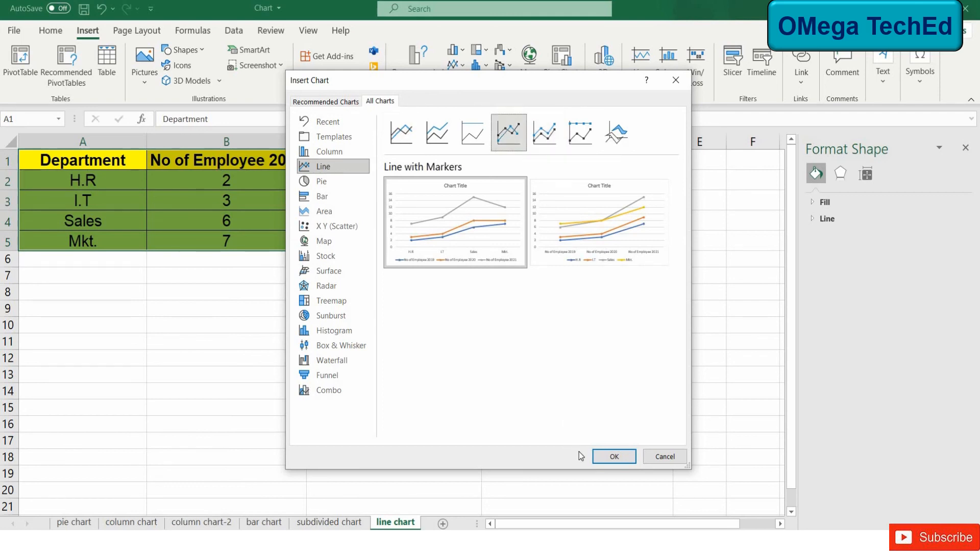
pyautogui.click(614, 457)
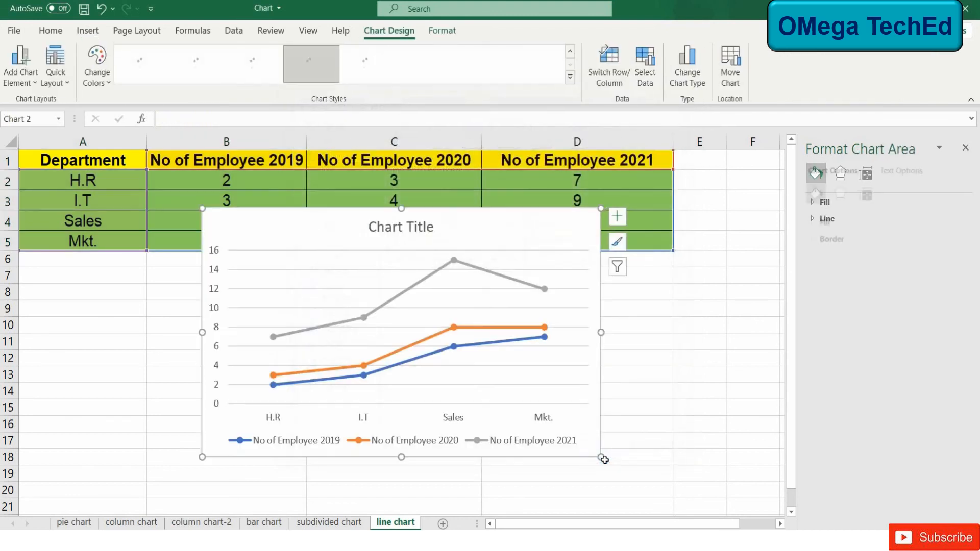
pyautogui.moveTo(241, 233); pyautogui.dragTo(300, 278)
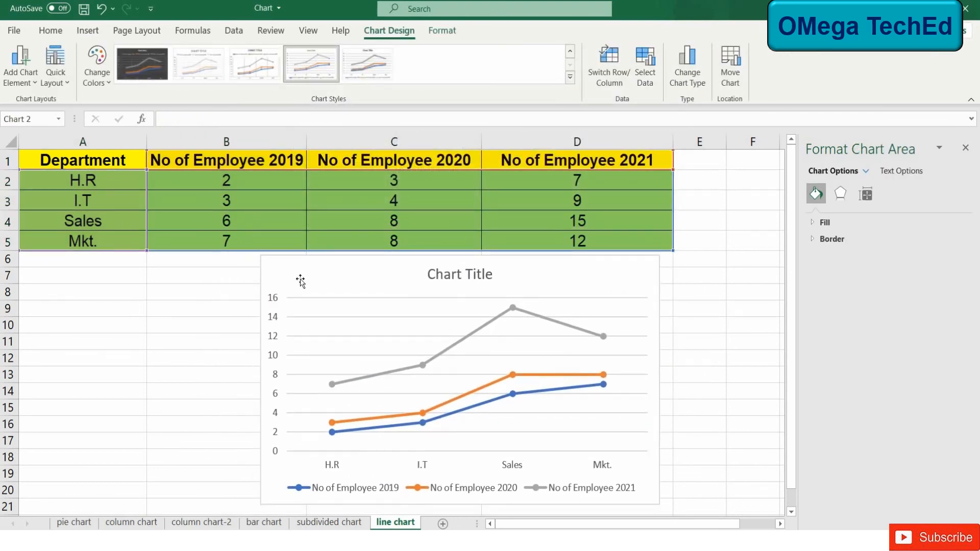
# Replace the line chart's placeholder title with "Line chart".
pyautogui.click(491, 274)
pyautogui.click(492, 273)
pyautogui.press('BackSpace')
pyautogui.press('BackSpace')
pyautogui.press('BackSpace')
pyautogui.press('BackSpace')
pyautogui.press('BackSpace')
pyautogui.press('BackSpace')
pyautogui.press('BackSpace')
pyautogui.press('BackSpace')
pyautogui.press('BackSpace')
pyautogui.press('BackSpace')
pyautogui.press('BackSpace')
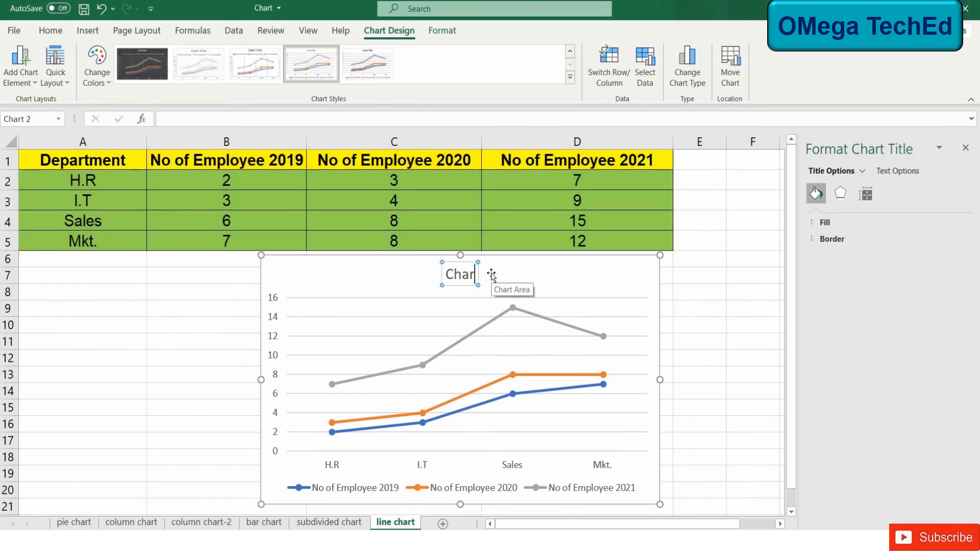
pyautogui.write('Lin')
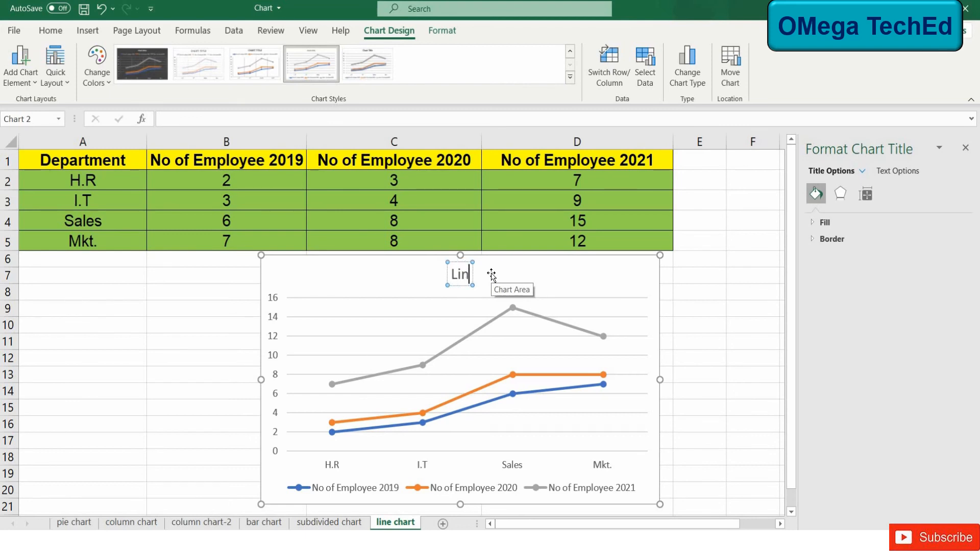
pyautogui.write('e chart')
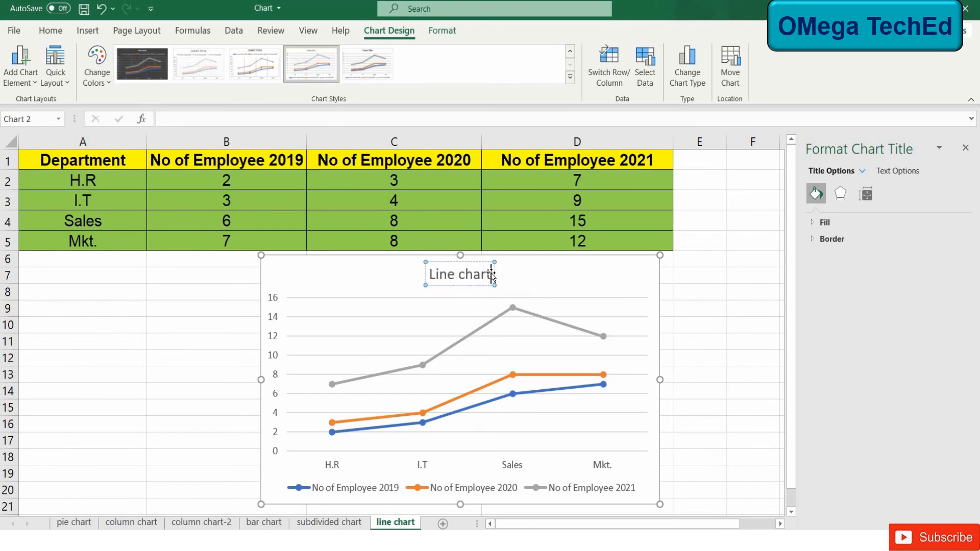
pyautogui.click(591, 281)
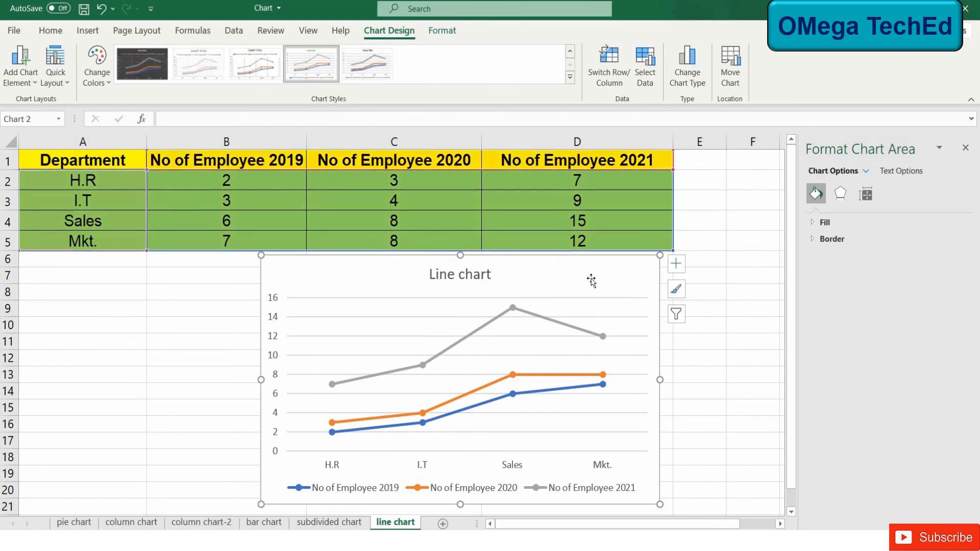
# Add data labels to the line chart and view its available chart styles.
pyautogui.click(677, 265)
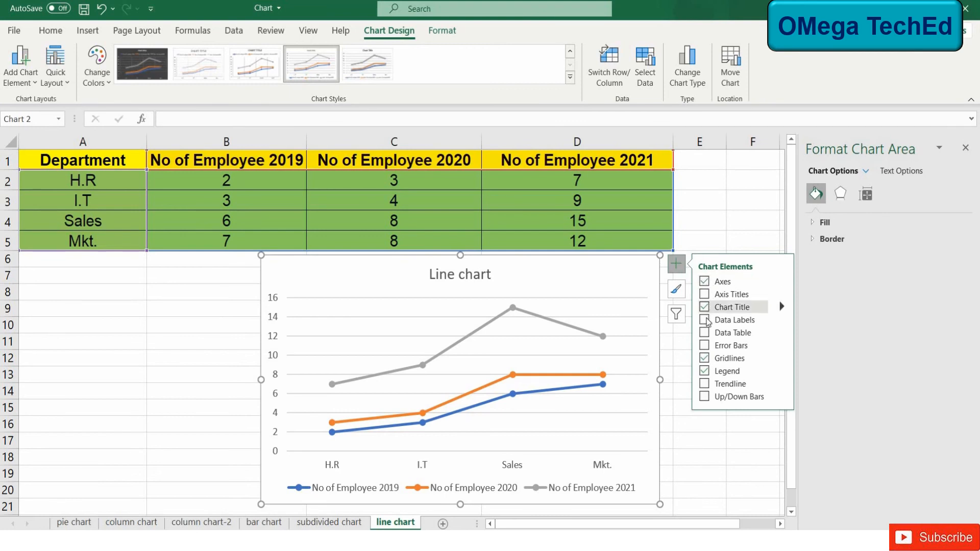
pyautogui.click(704, 320)
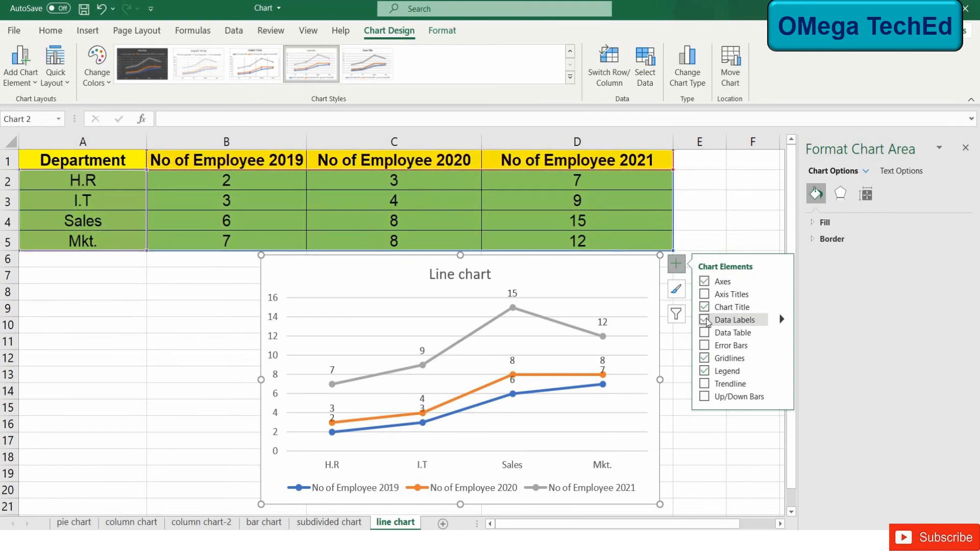
pyautogui.click(676, 290)
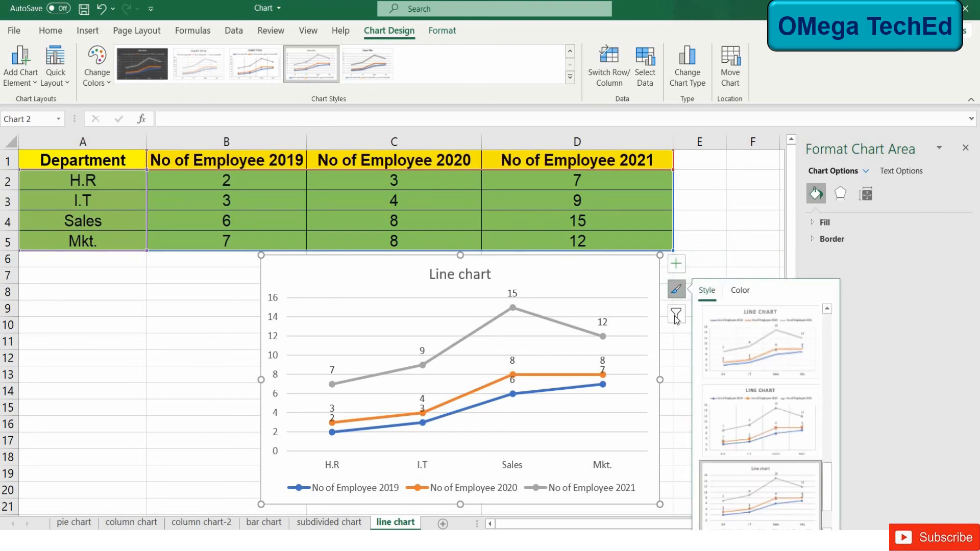
# Filter the No of Employee 2020 series and the No of Employee 2019 series out of the line chart.
pyautogui.click(677, 315)
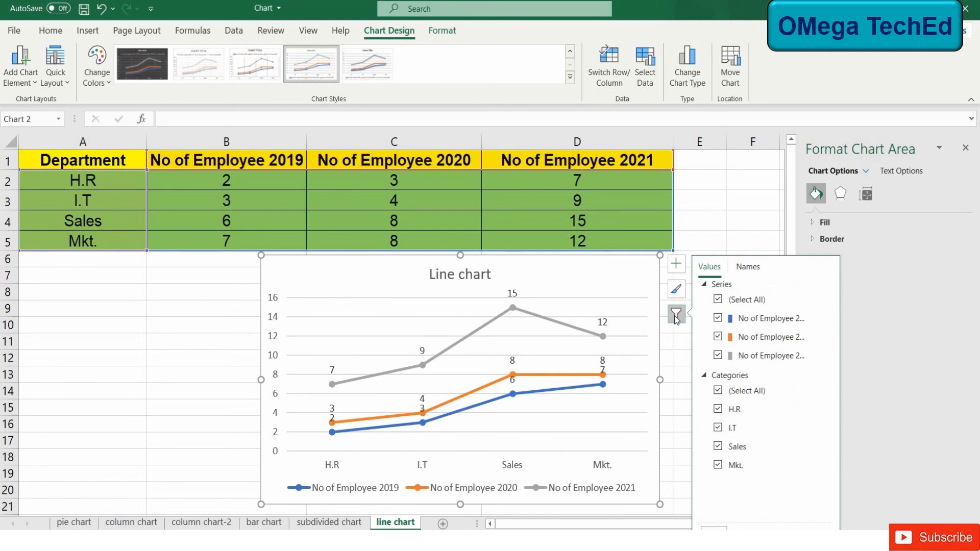
pyautogui.click(718, 337)
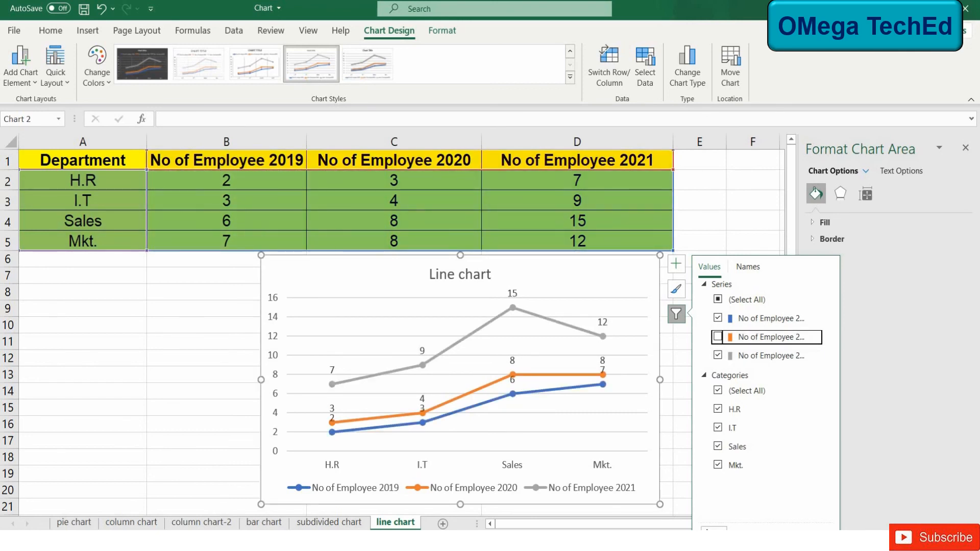
pyautogui.click(713, 528)
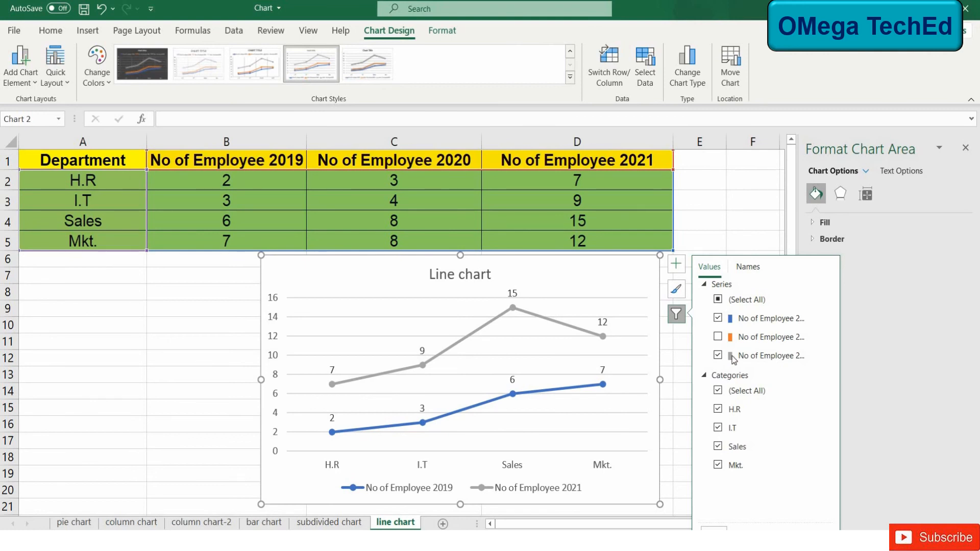
pyautogui.click(718, 318)
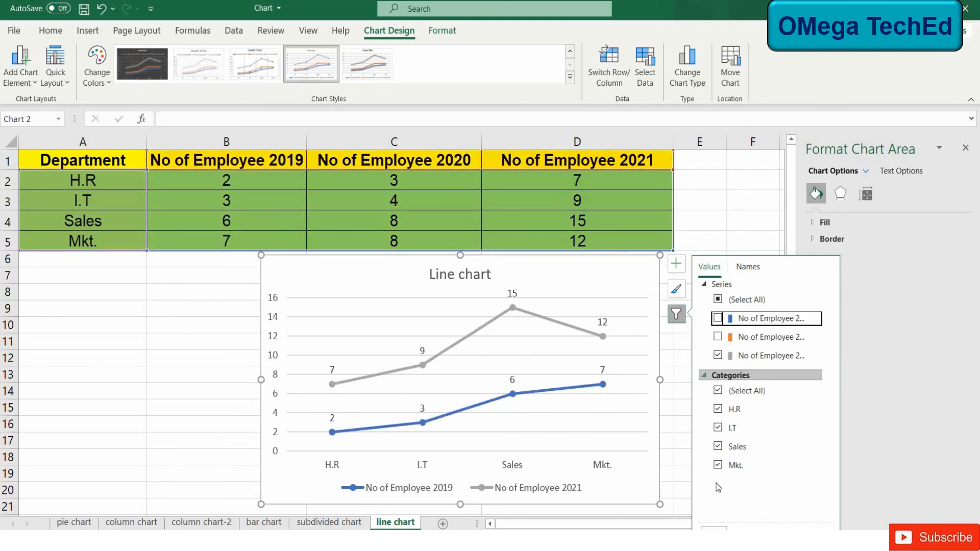
pyautogui.click(714, 528)
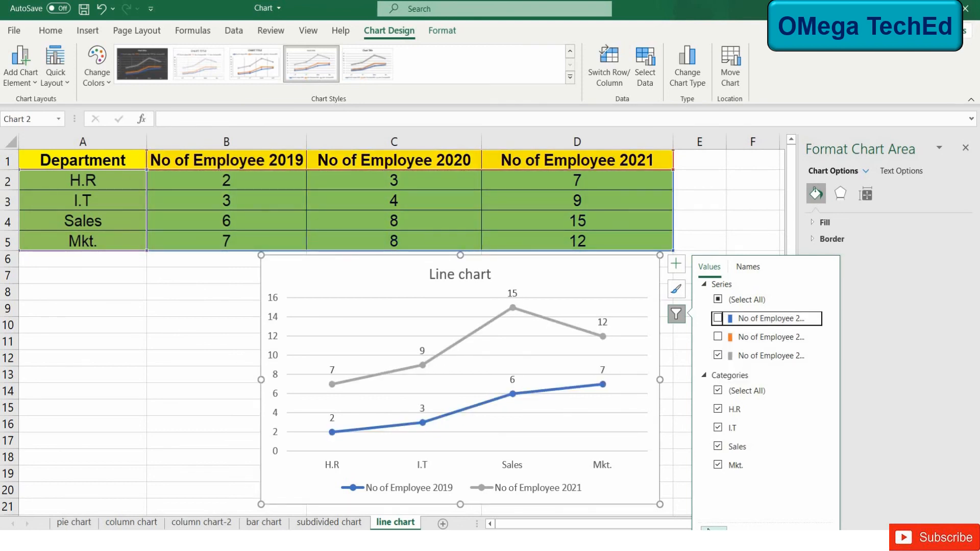